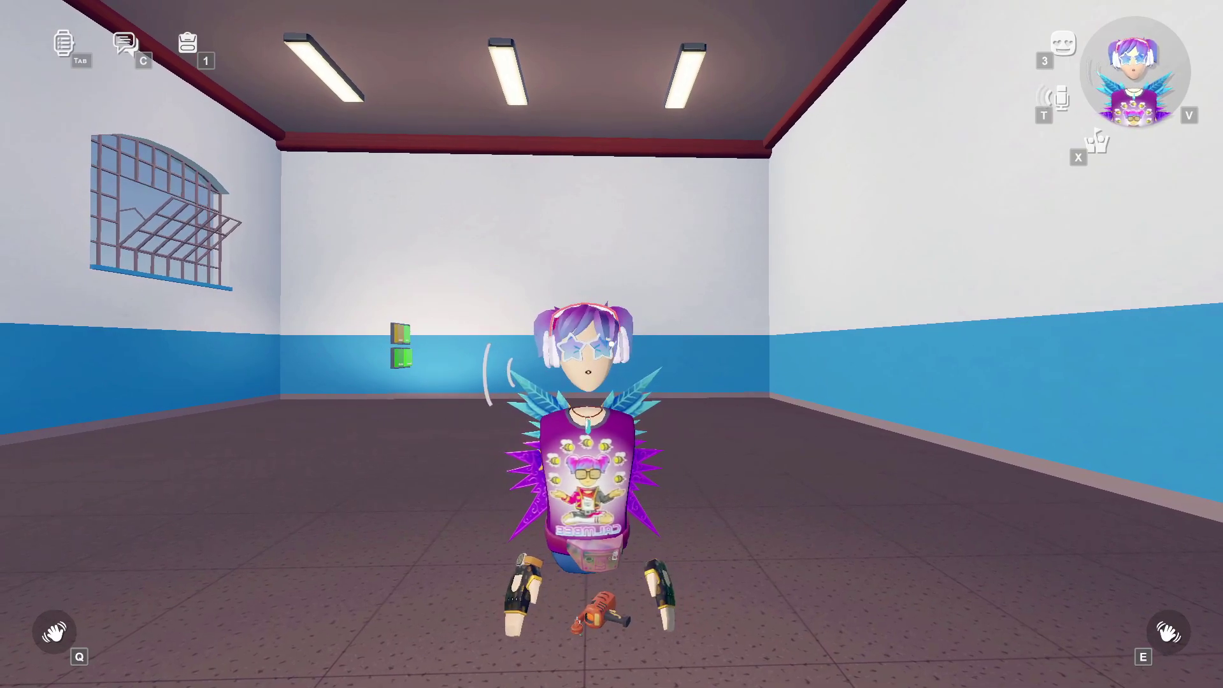
Step: Spawn Data Table, Get All Rows Containing, Get First Row Containing and Read Cell chips
key("Tab")
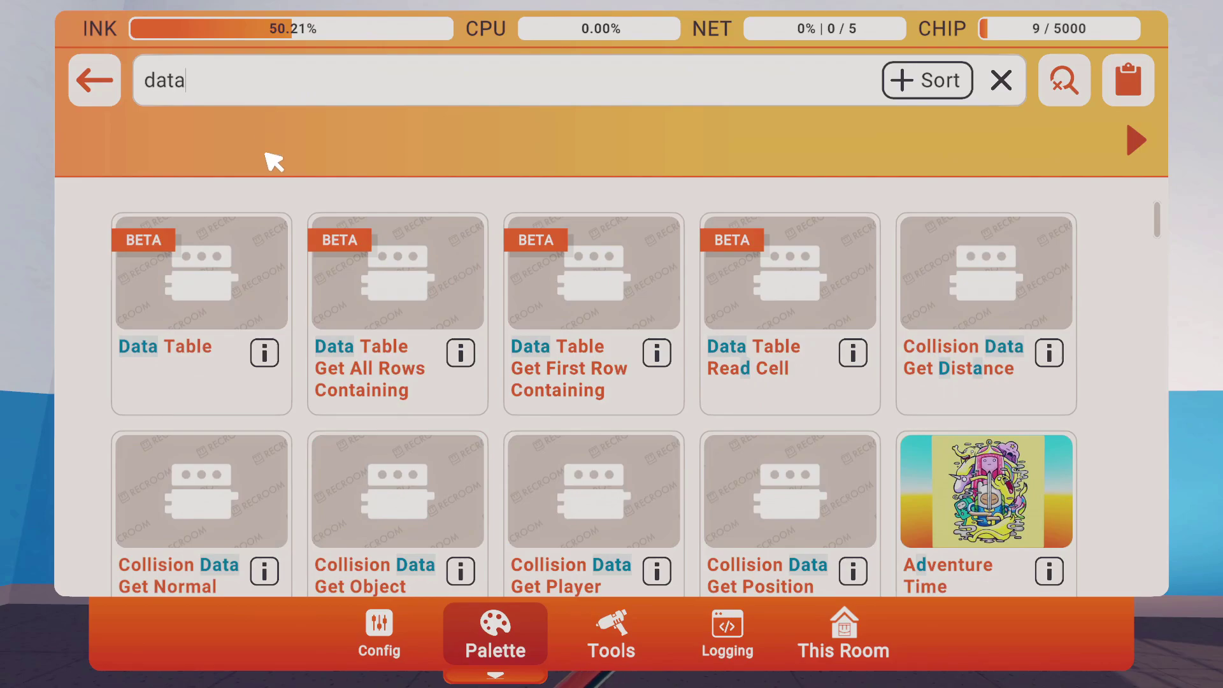
left_click(257, 284)
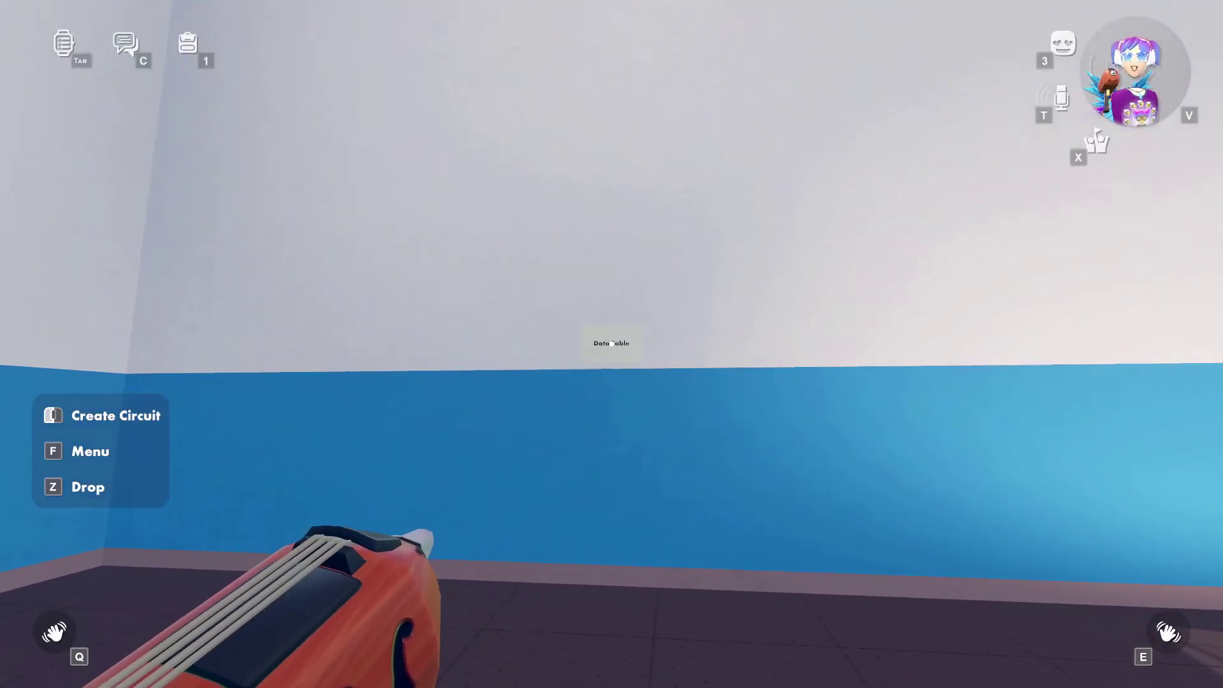
key("Tab")
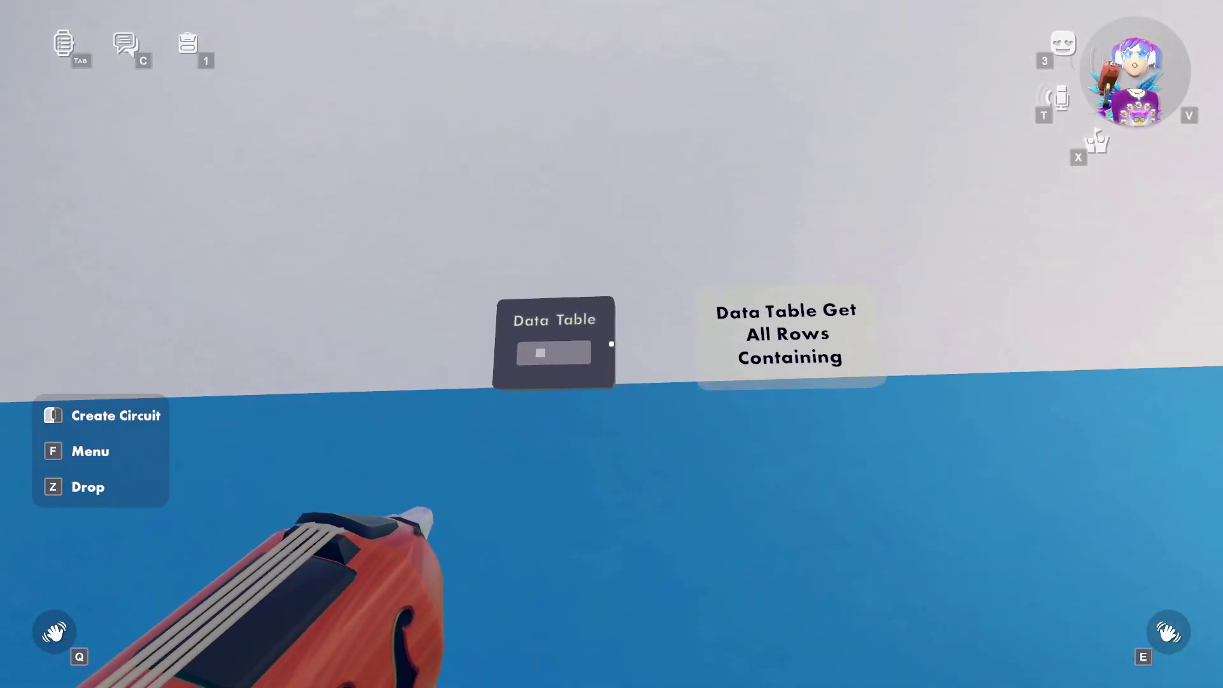
key("Tab")
left_click(637, 357)
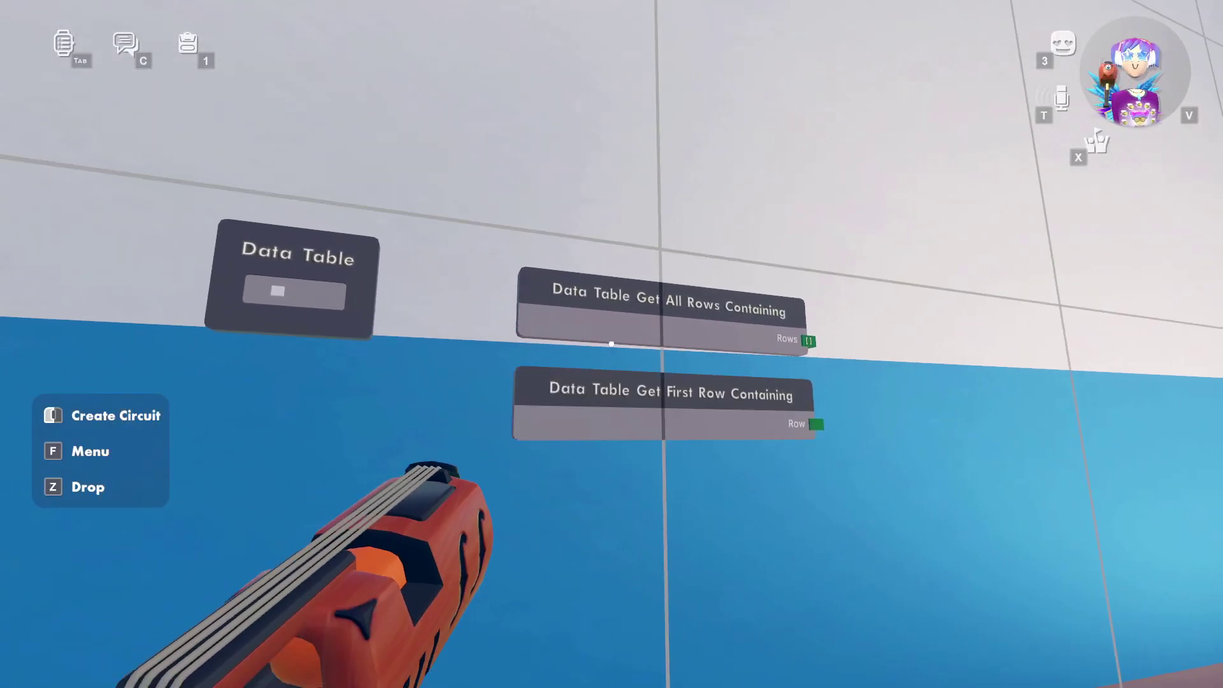
key("Tab")
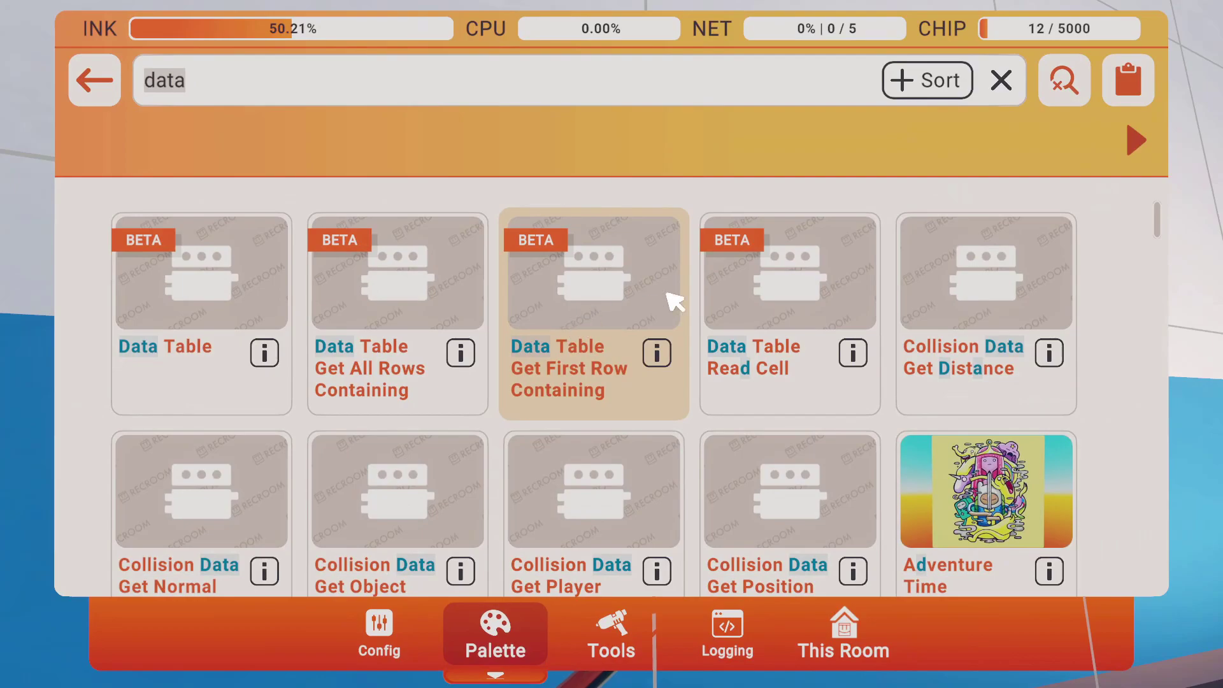
left_click(790, 300)
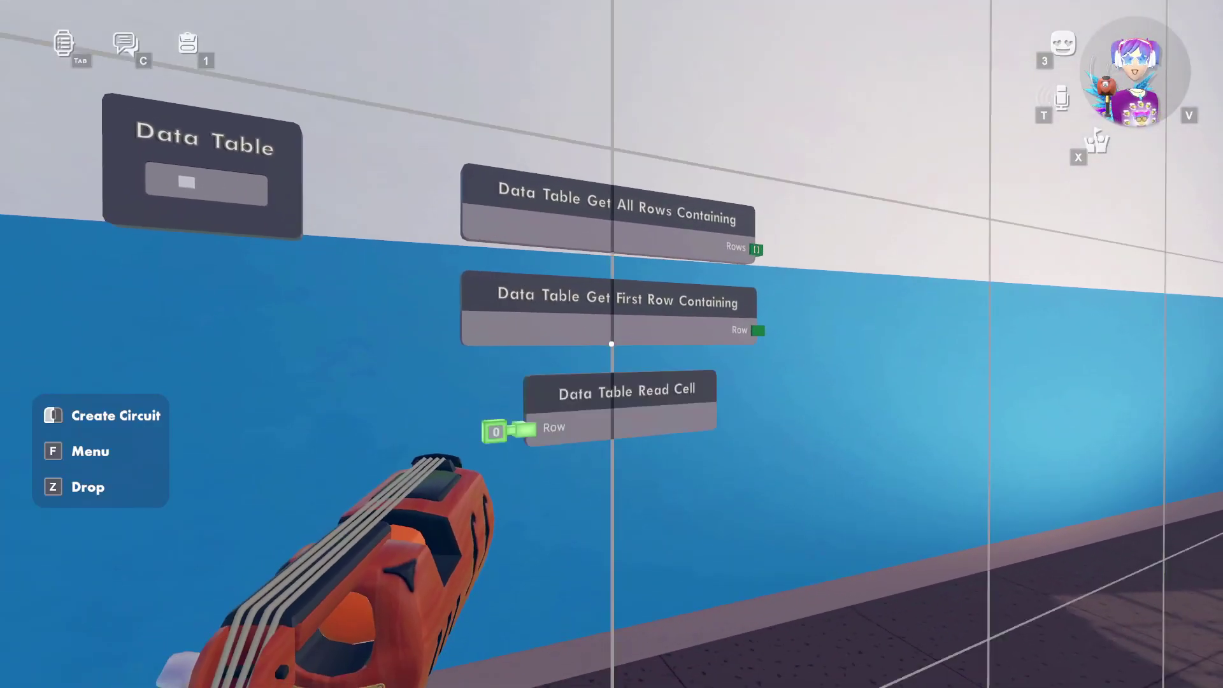
Step: Switch the Maker Pen to the Configure tool
key("Tab")
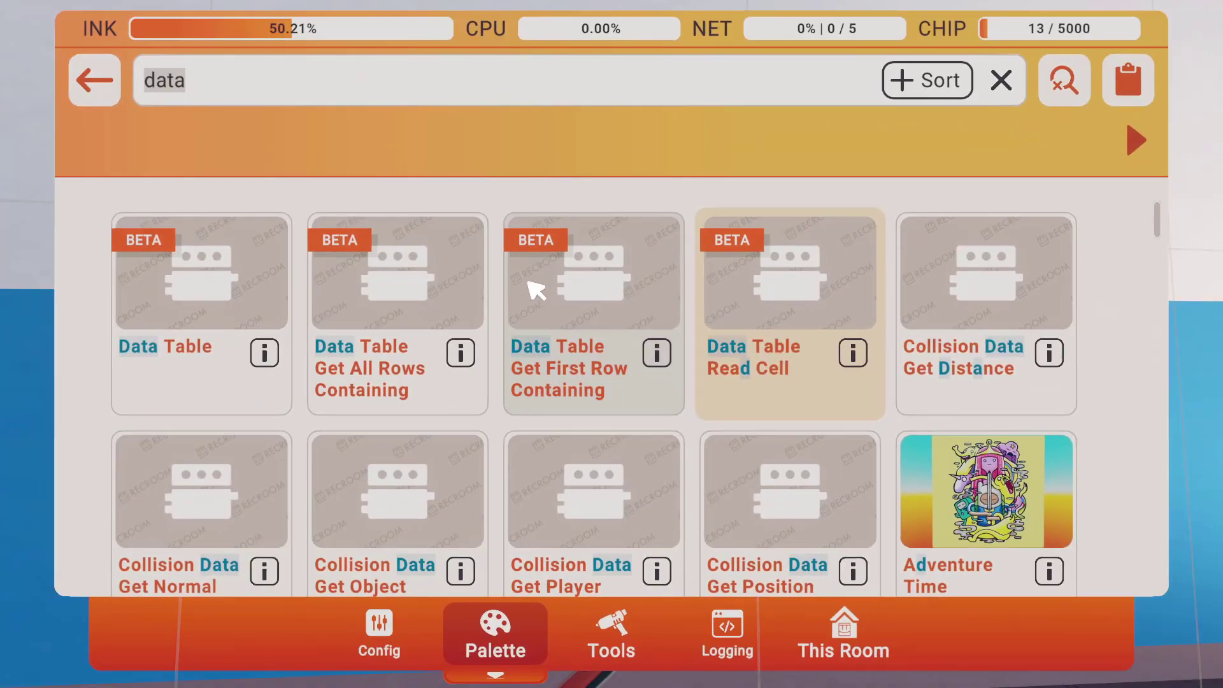
key("e")
left_click(503, 223)
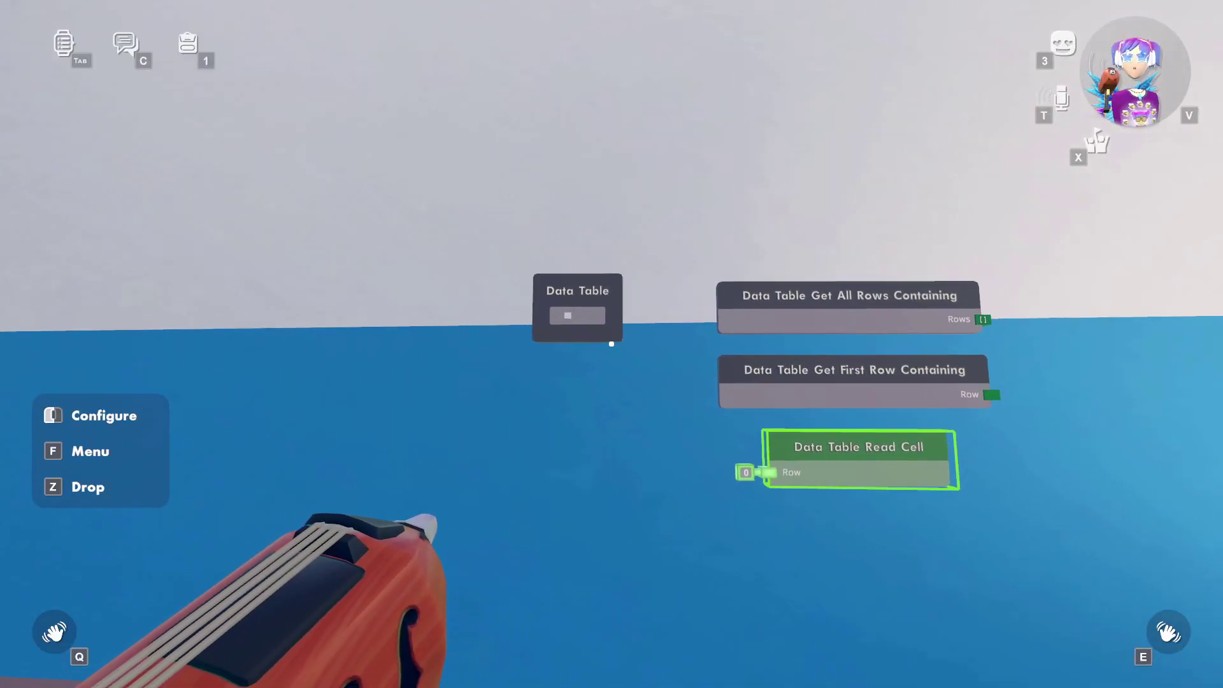
Step: Open the Data Table chip's table editor and add a Player column
left_click(611, 344)
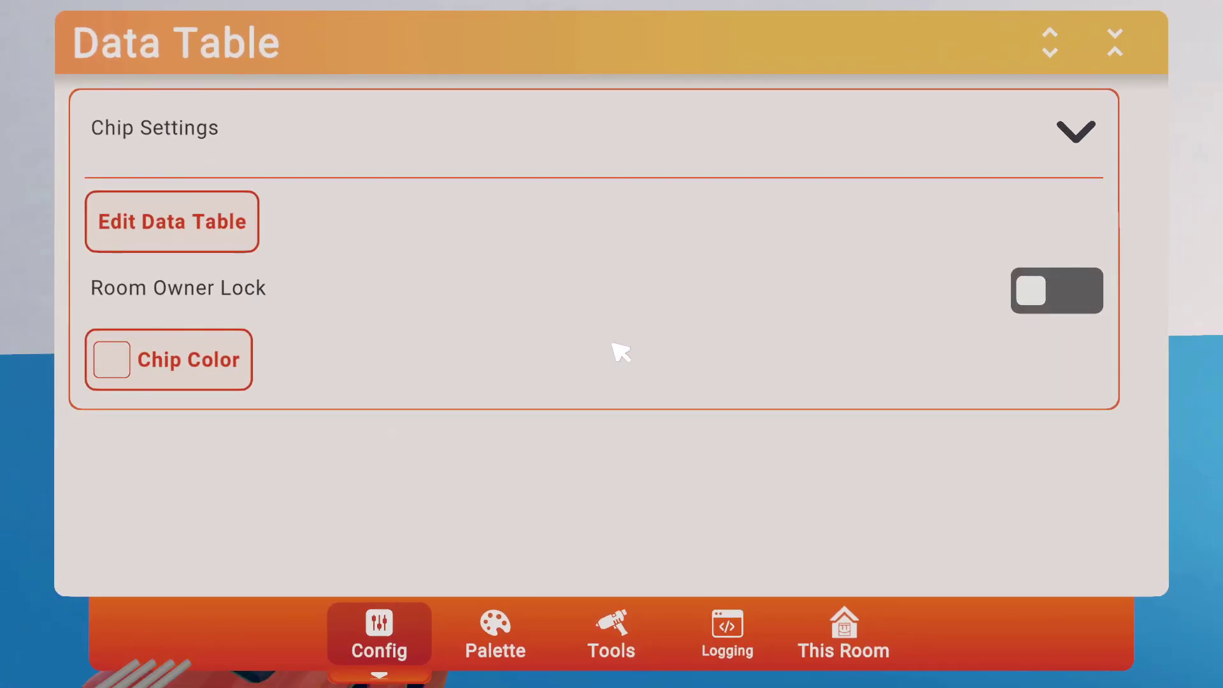
left_click(226, 232)
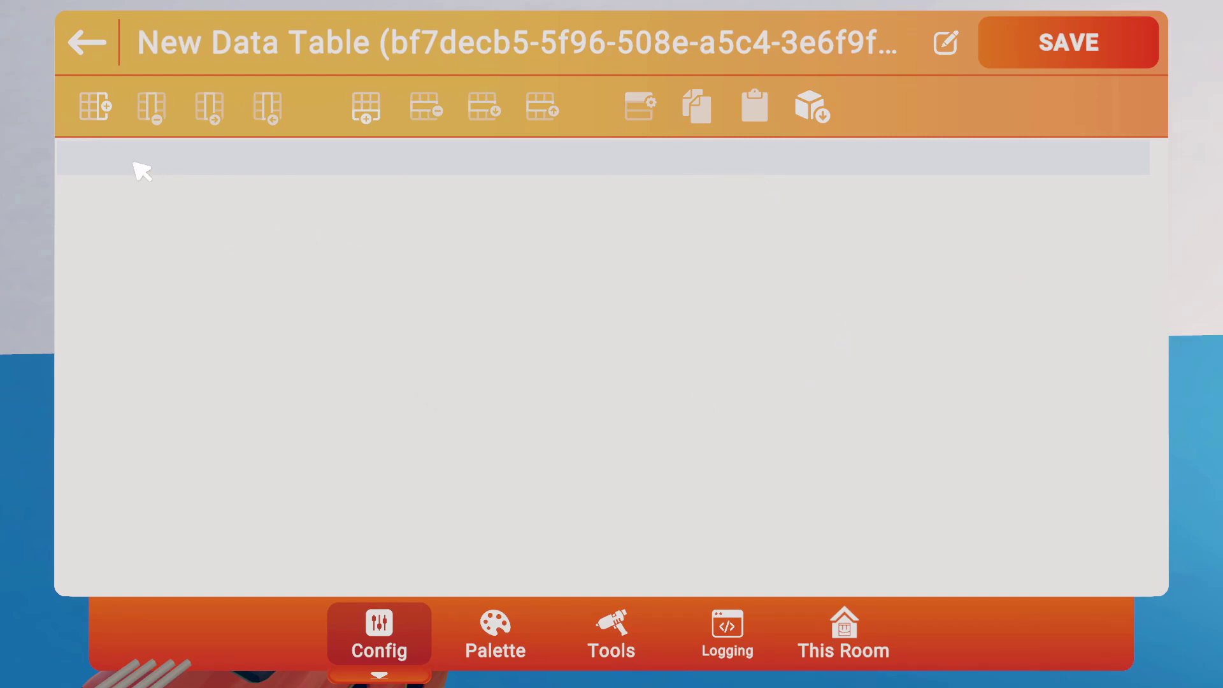
left_click(97, 108)
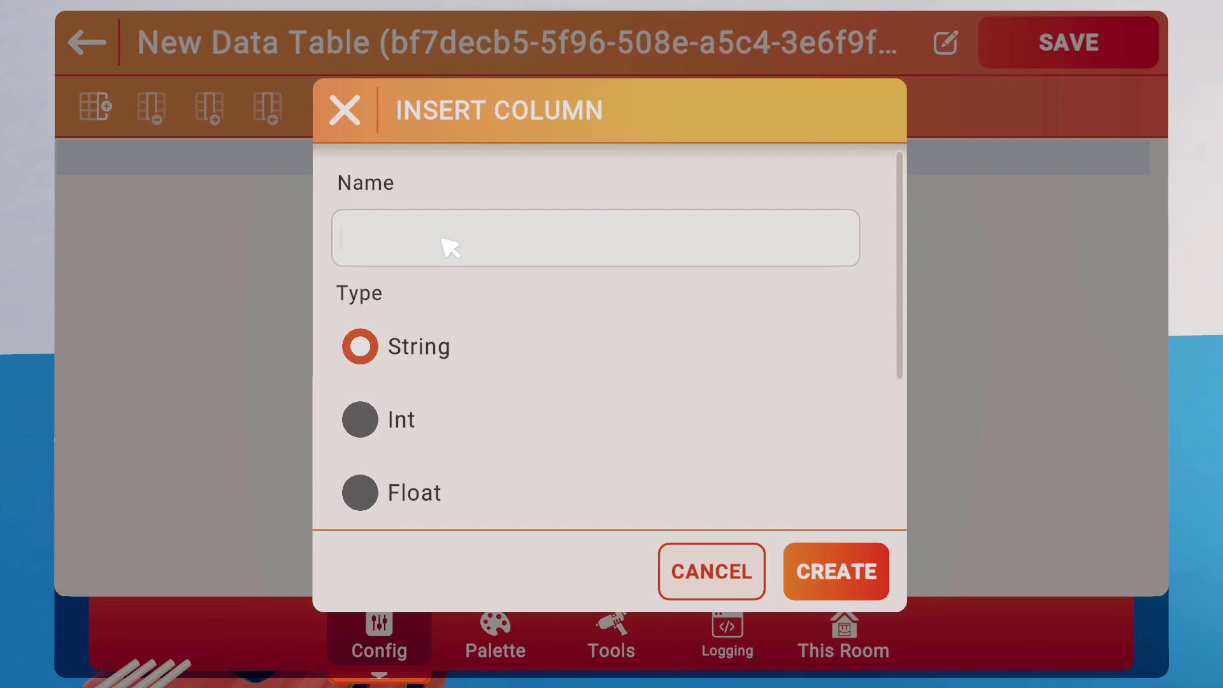
scroll(449, 261, "down", 3)
scroll(449, 261, "up", 3)
left_click(806, 567)
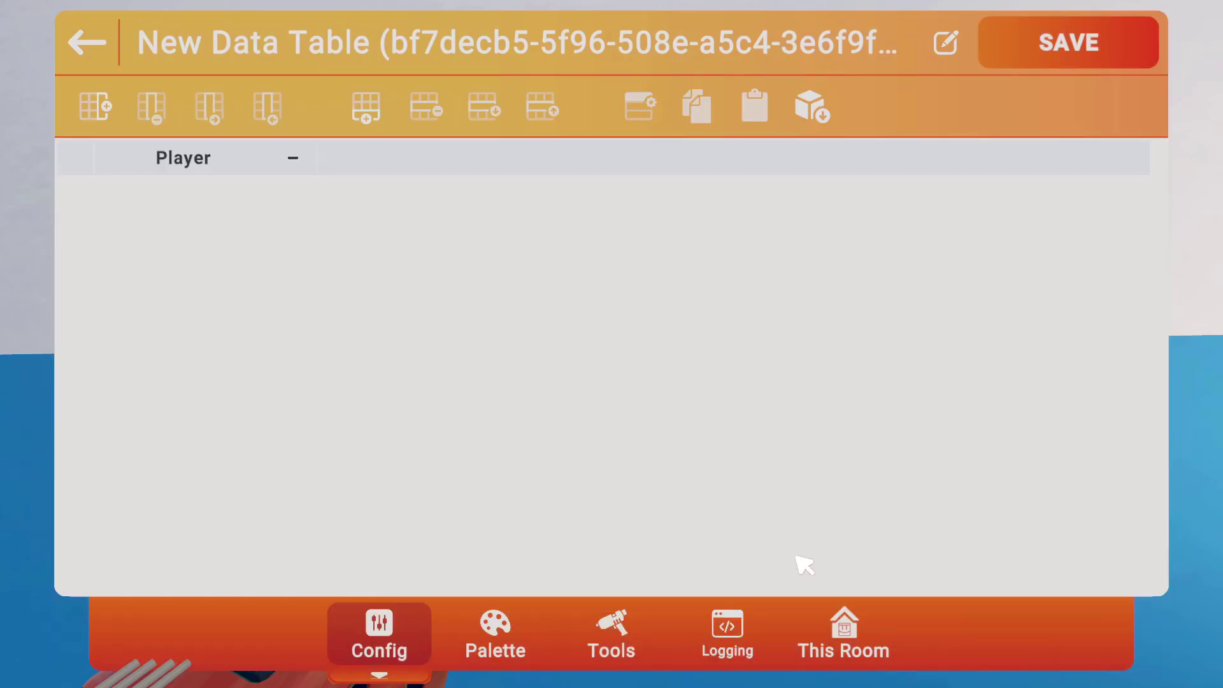
Step: Add a Kills column of Int type and a Deaths column
left_click(95, 107)
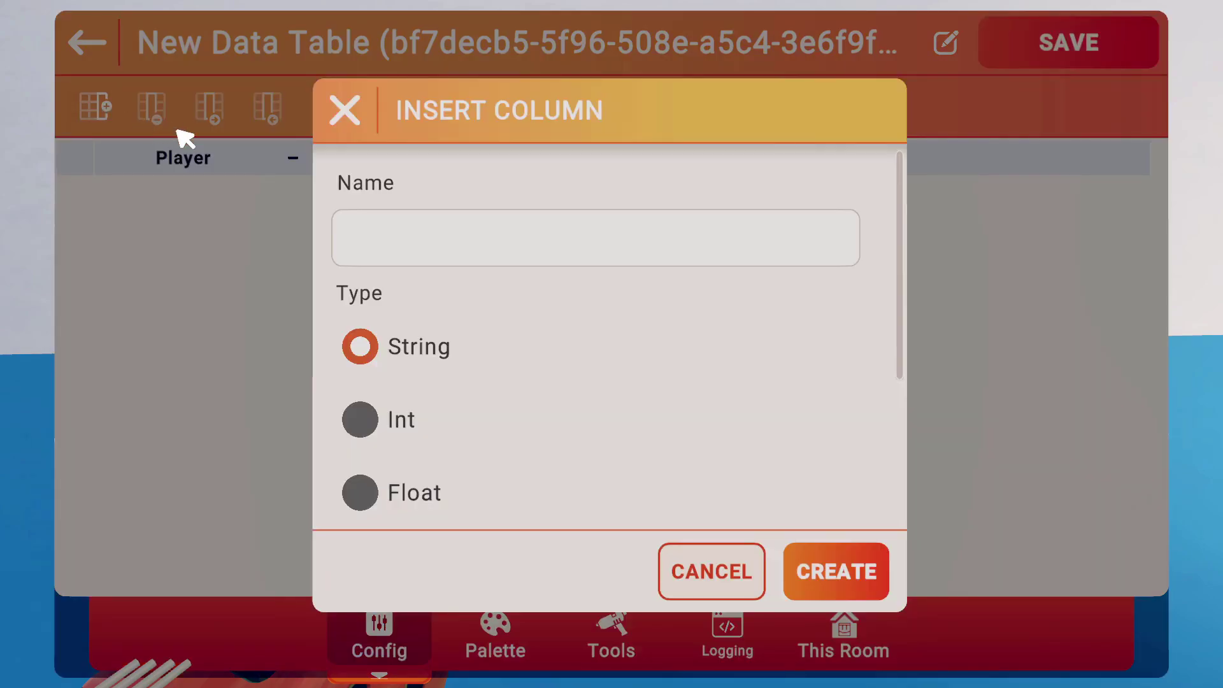
left_click(392, 424)
left_click(417, 242)
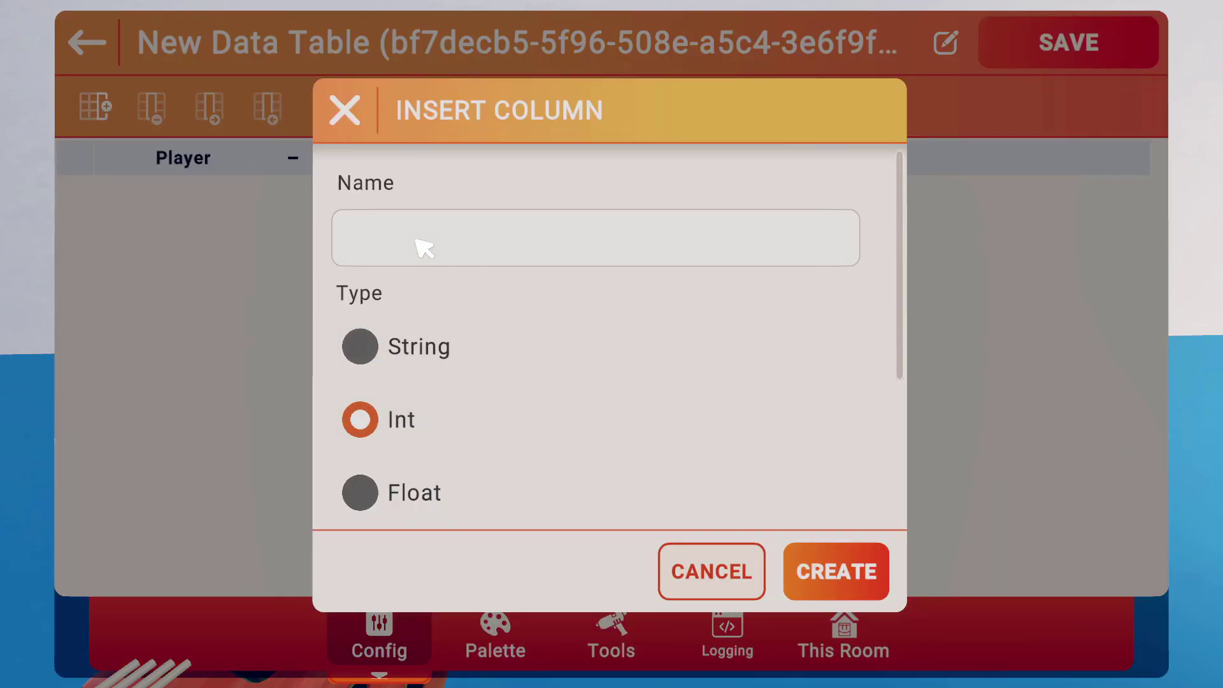
left_click(828, 571)
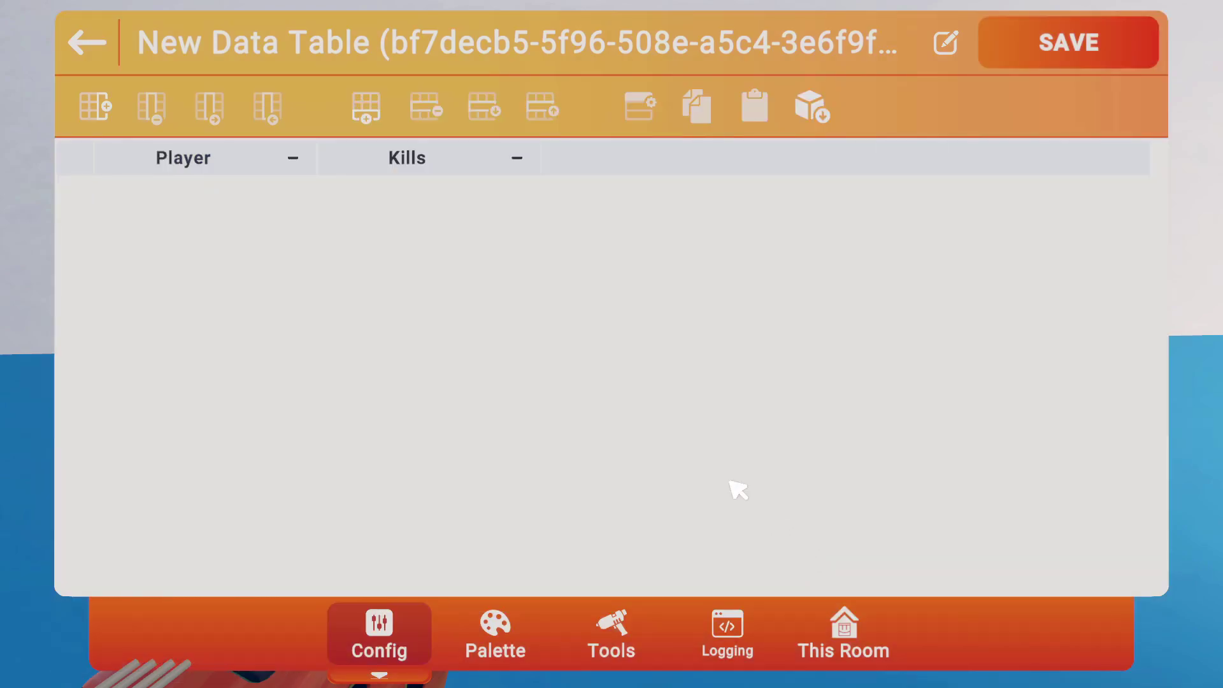
left_click(102, 110)
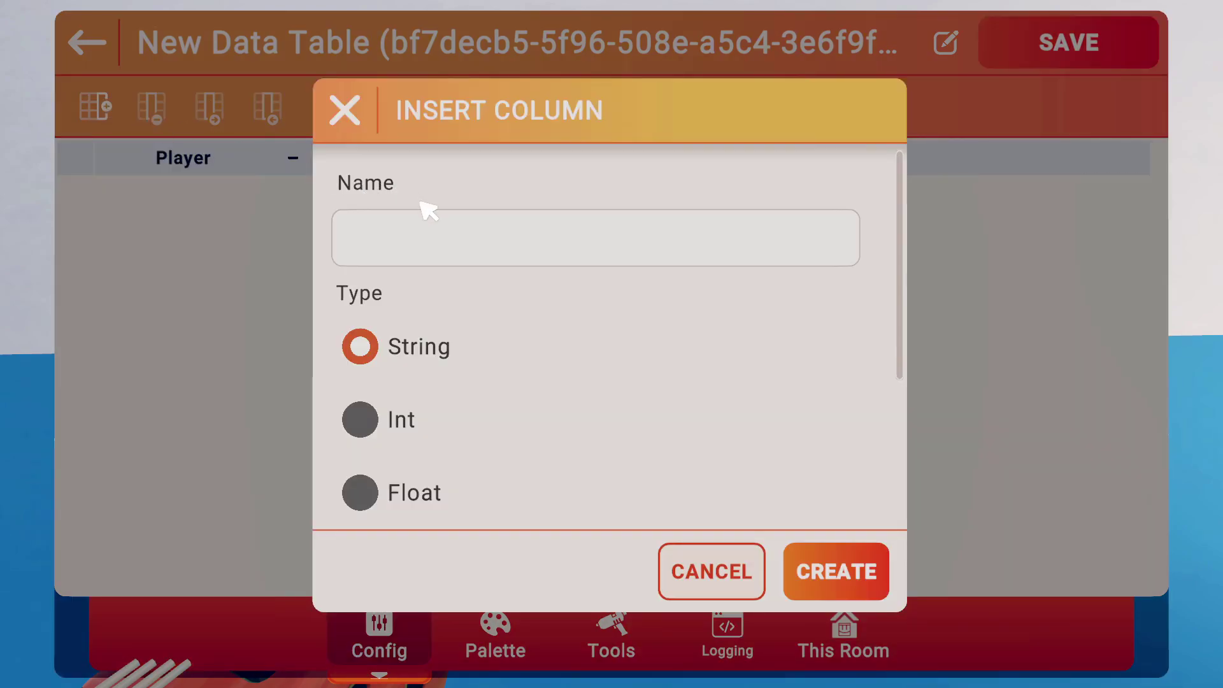
left_click(432, 239)
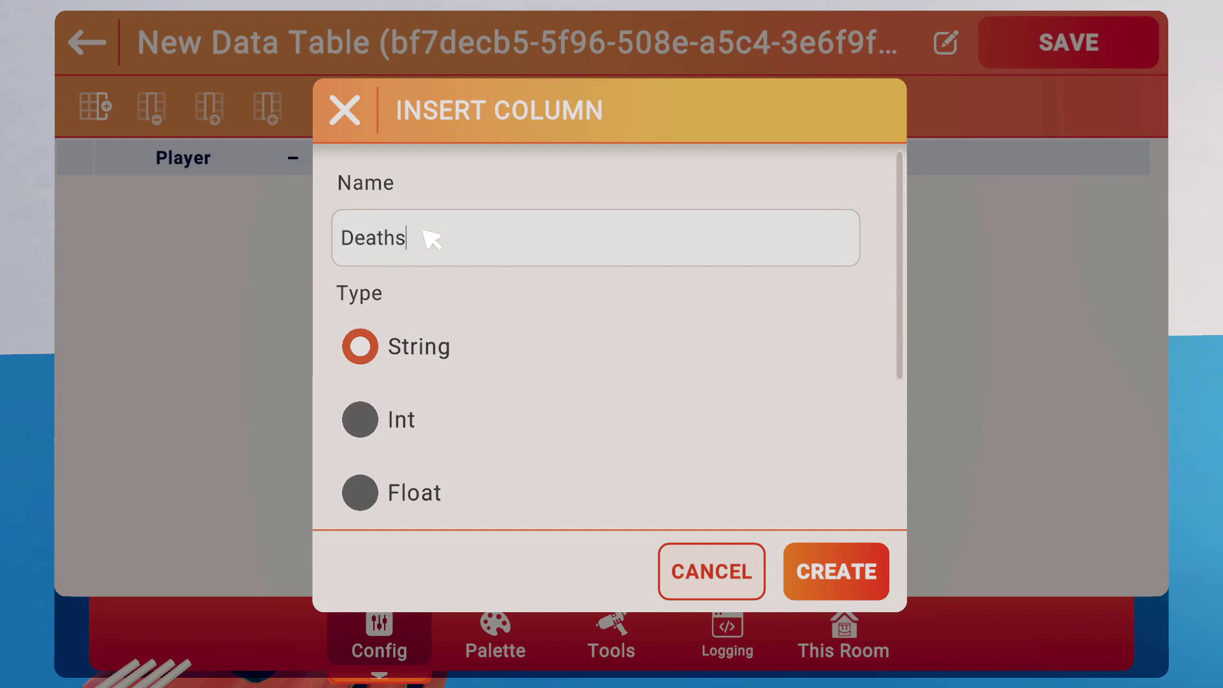
left_click(790, 572)
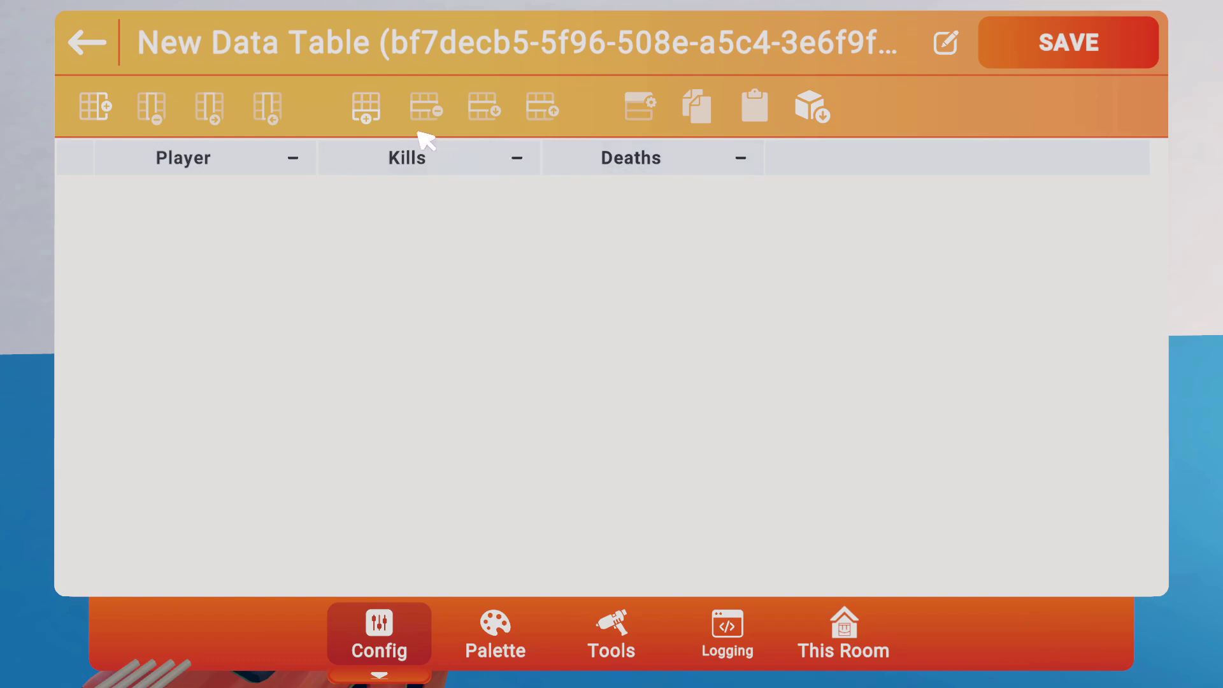
Step: Add two rows and enter the two players' names in the Player column
left_click(368, 111)
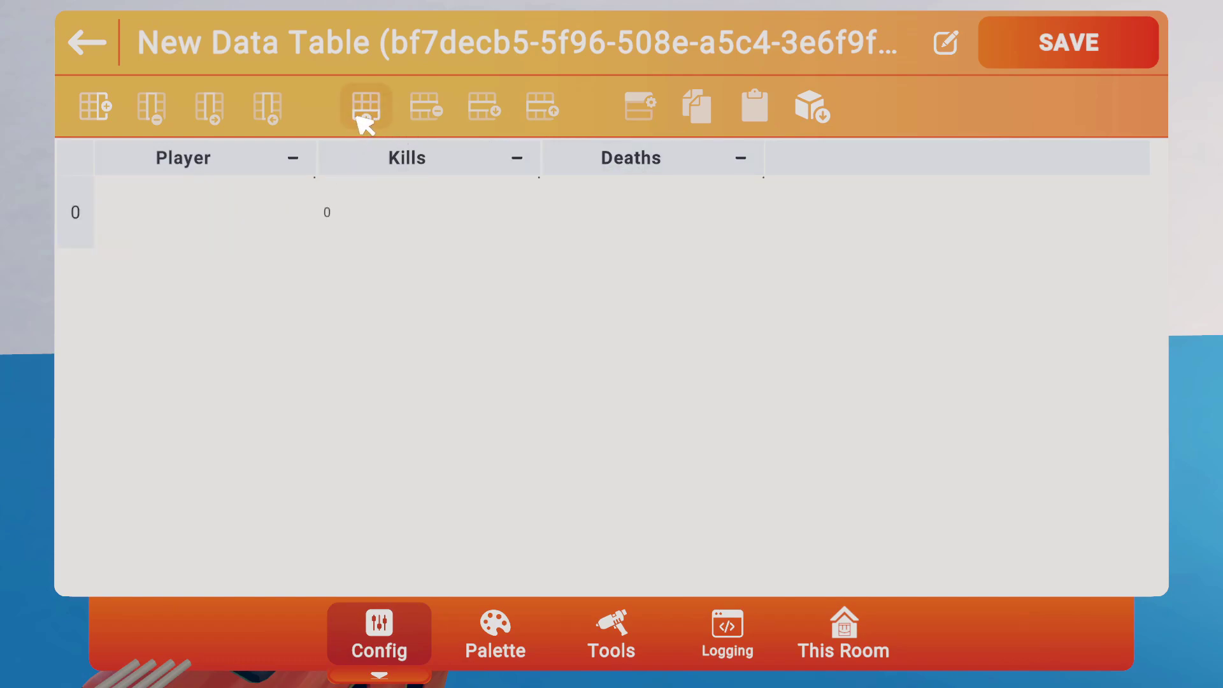
left_click(365, 108)
left_click(198, 224)
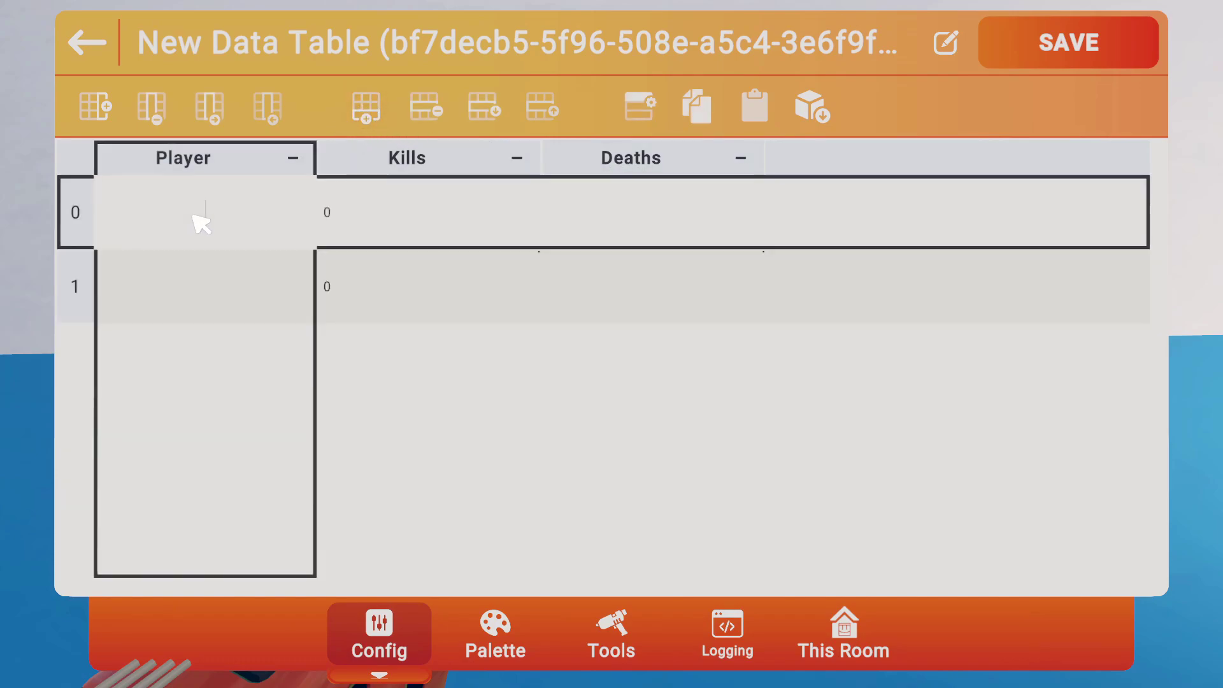
type("CalmBee")
left_click(247, 283)
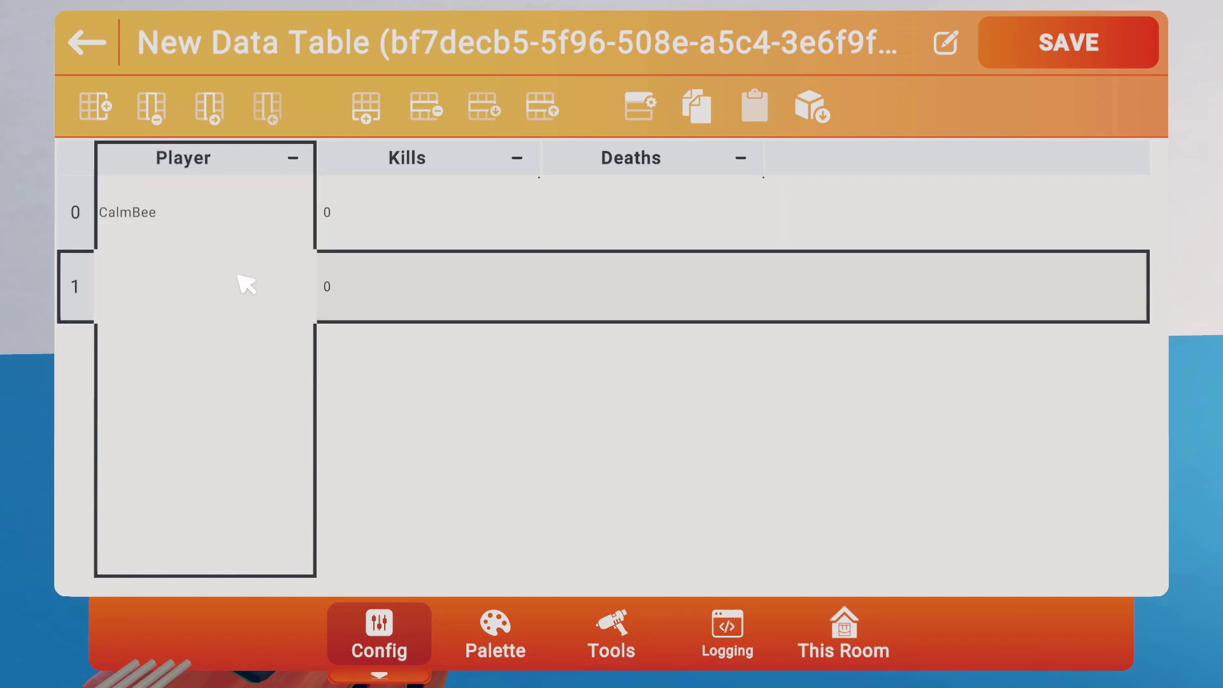
type("littlebee")
Step: Enter kills 213 and 234 and deaths 789 and 7897, then save the table
left_click(374, 241)
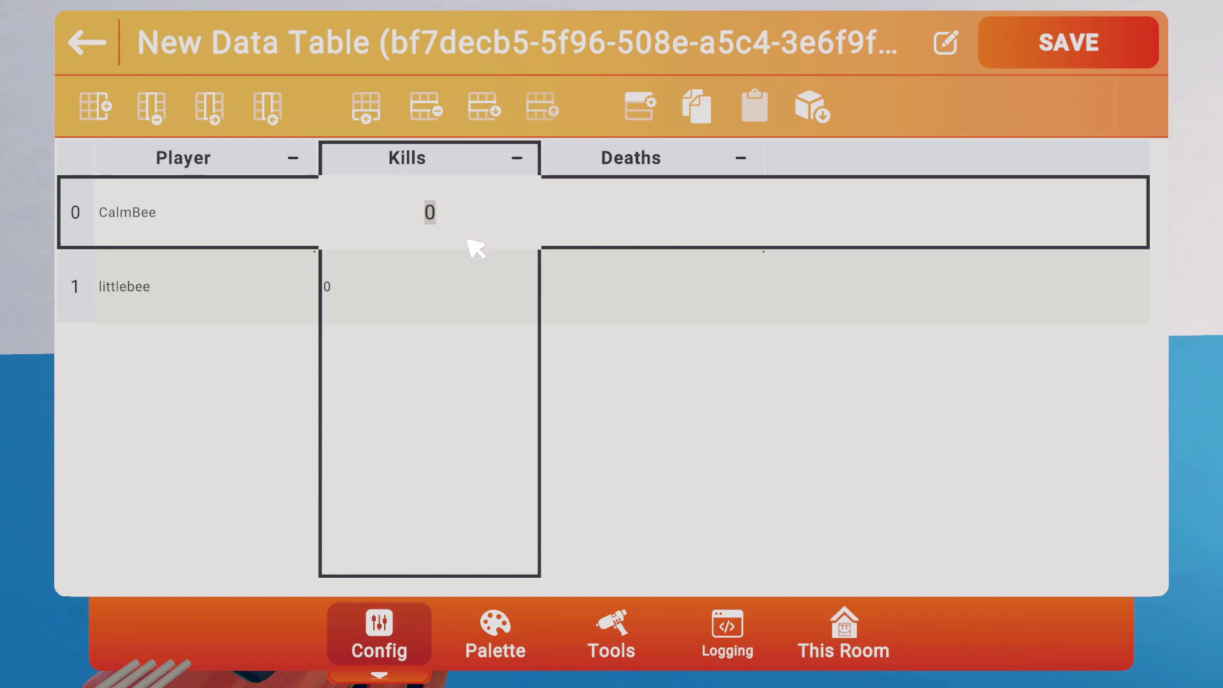
type("213")
key("Return")
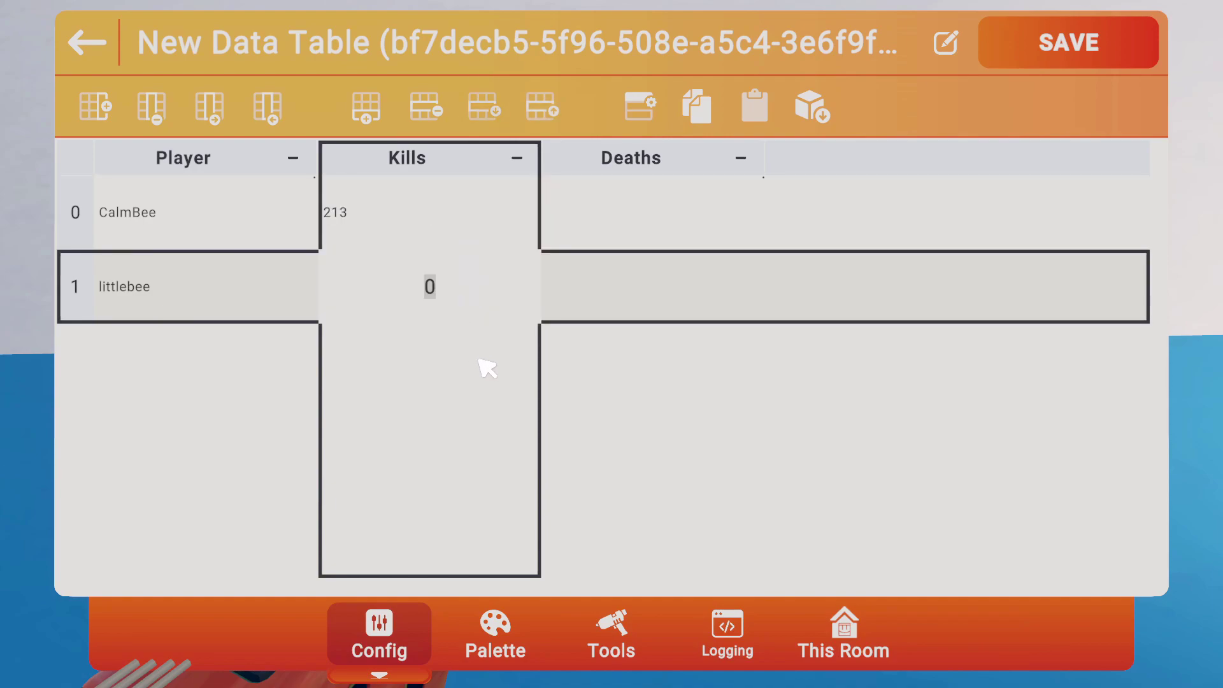
type("234")
left_click(623, 230)
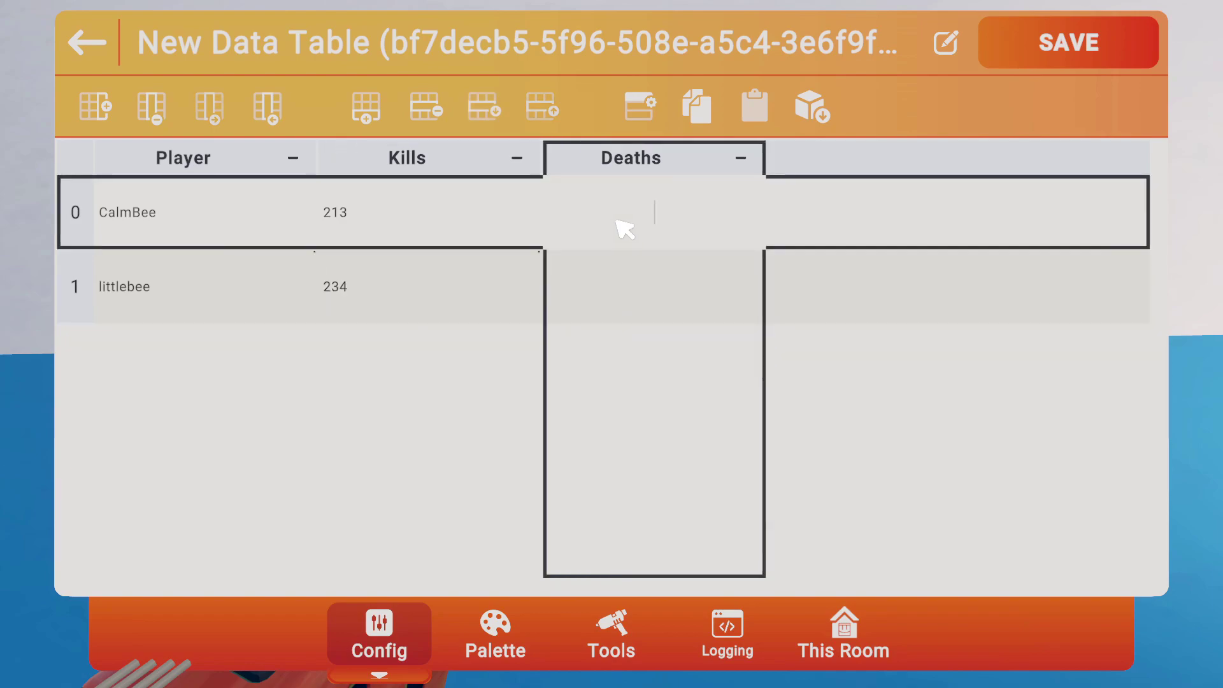
type("23424")
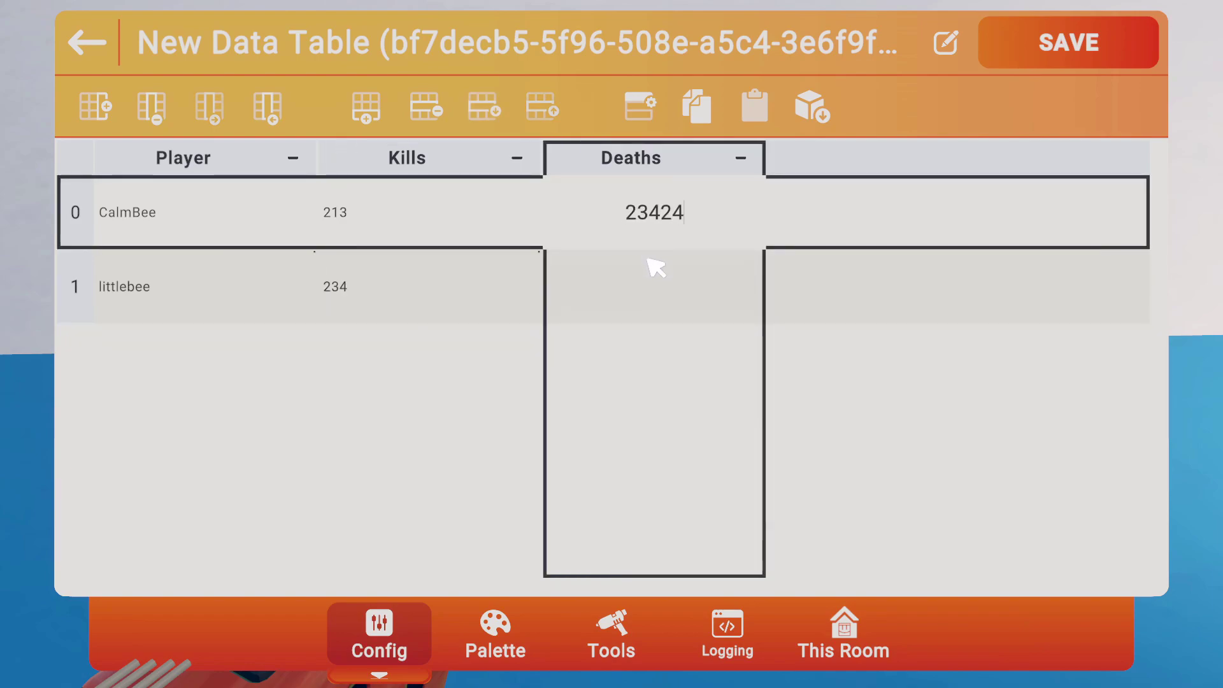
key("BackSpace")
key("BackSpace")
key("BackSpace")
key("BackSpace")
key("BackSpace")
type("789")
left_click(656, 287)
type("7897")
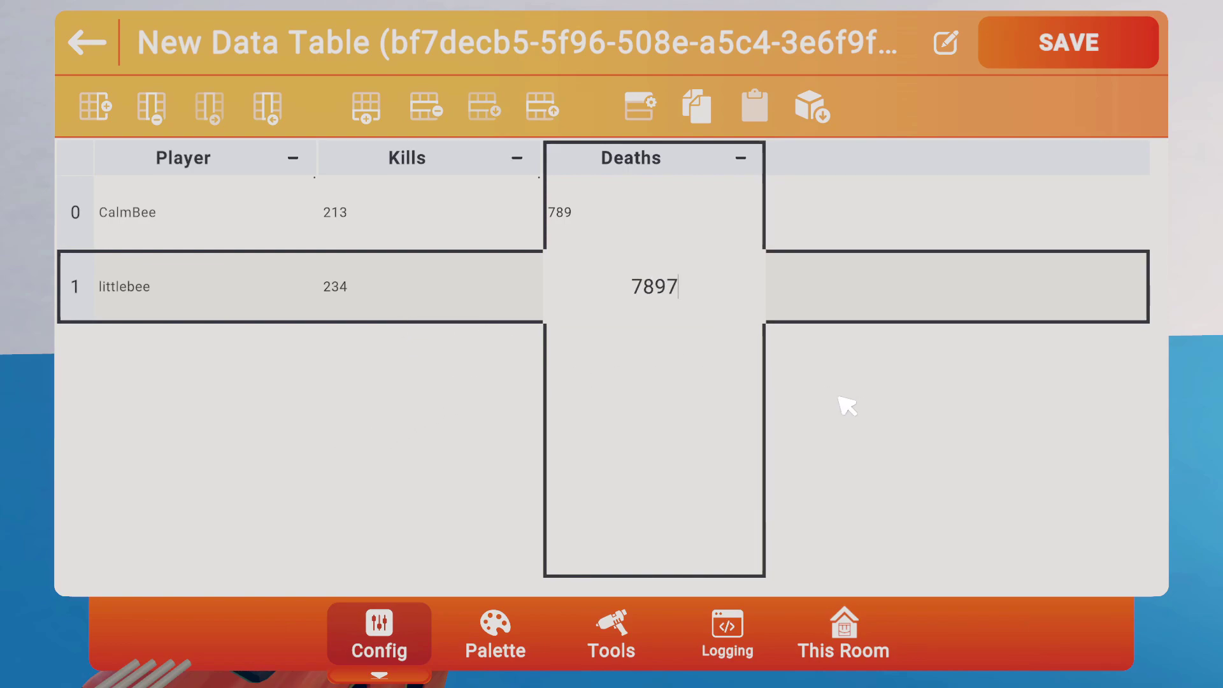
left_click(508, 282)
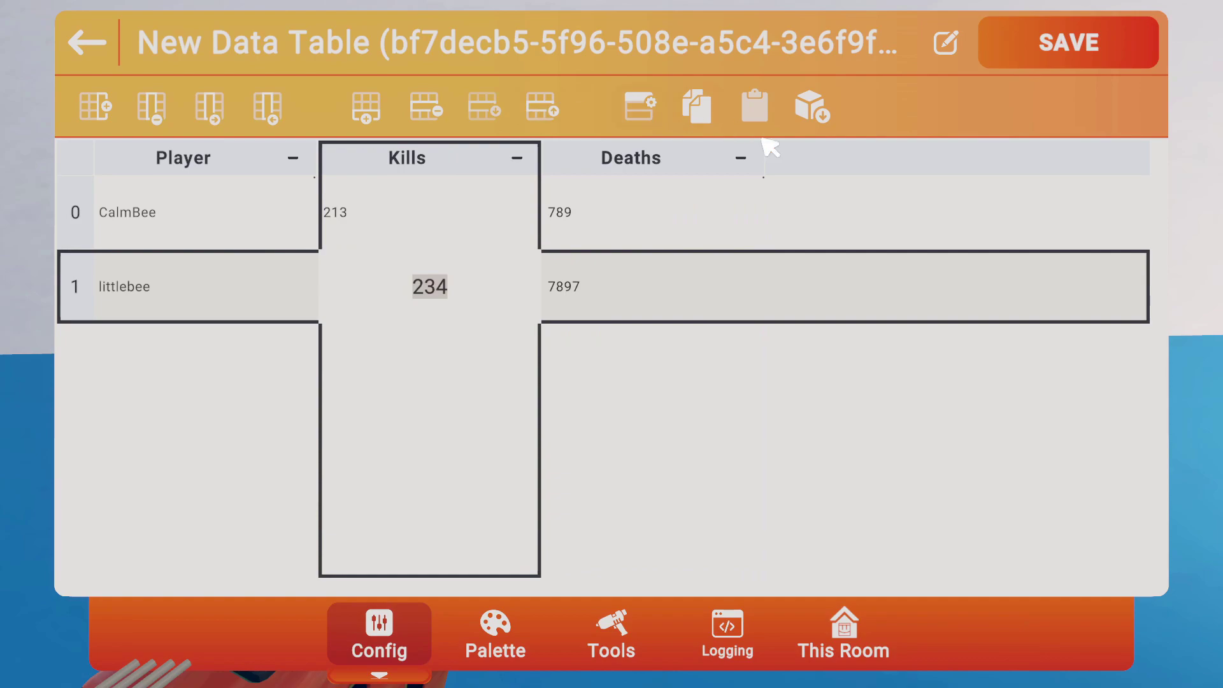
left_click(678, 299)
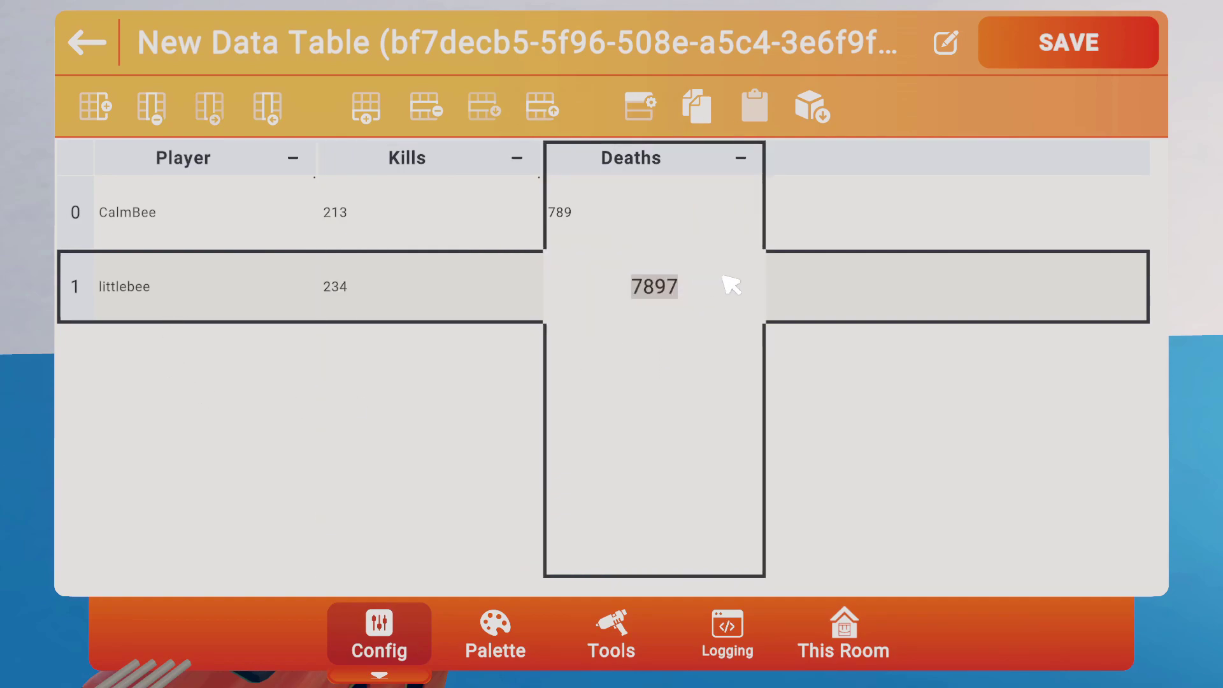
left_click(1048, 60)
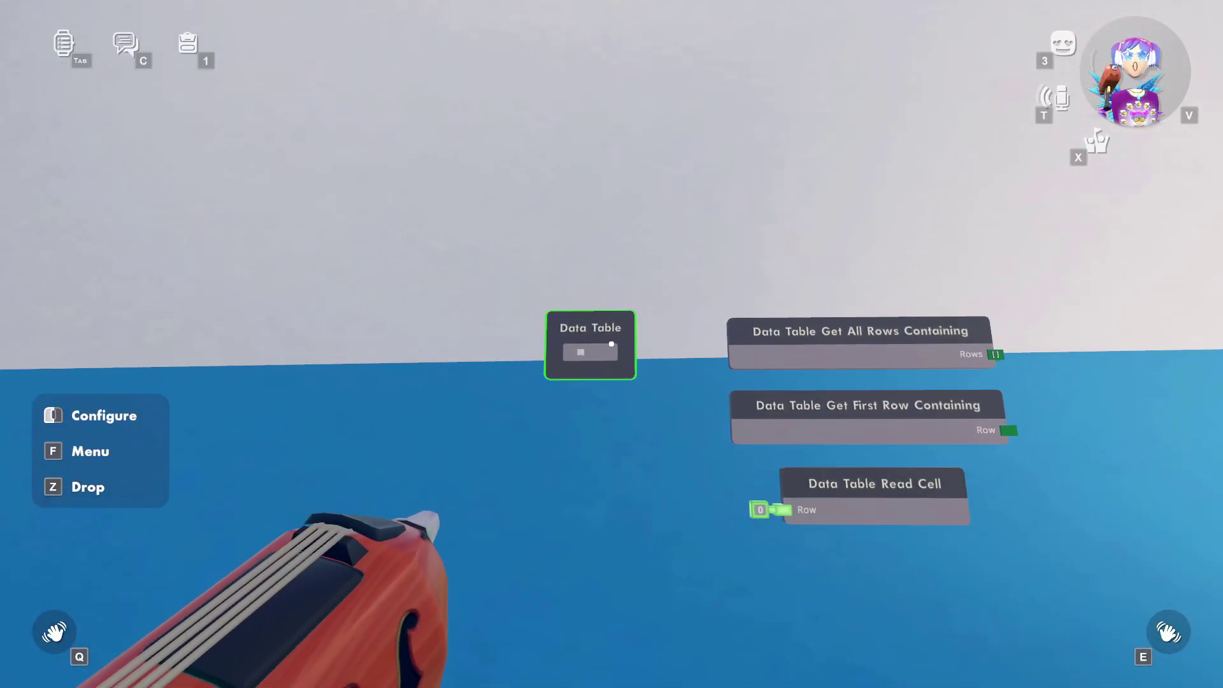
Step: Inspect the table's generated Schema and Data text, then cancel without changes
key("e")
left_click(252, 229)
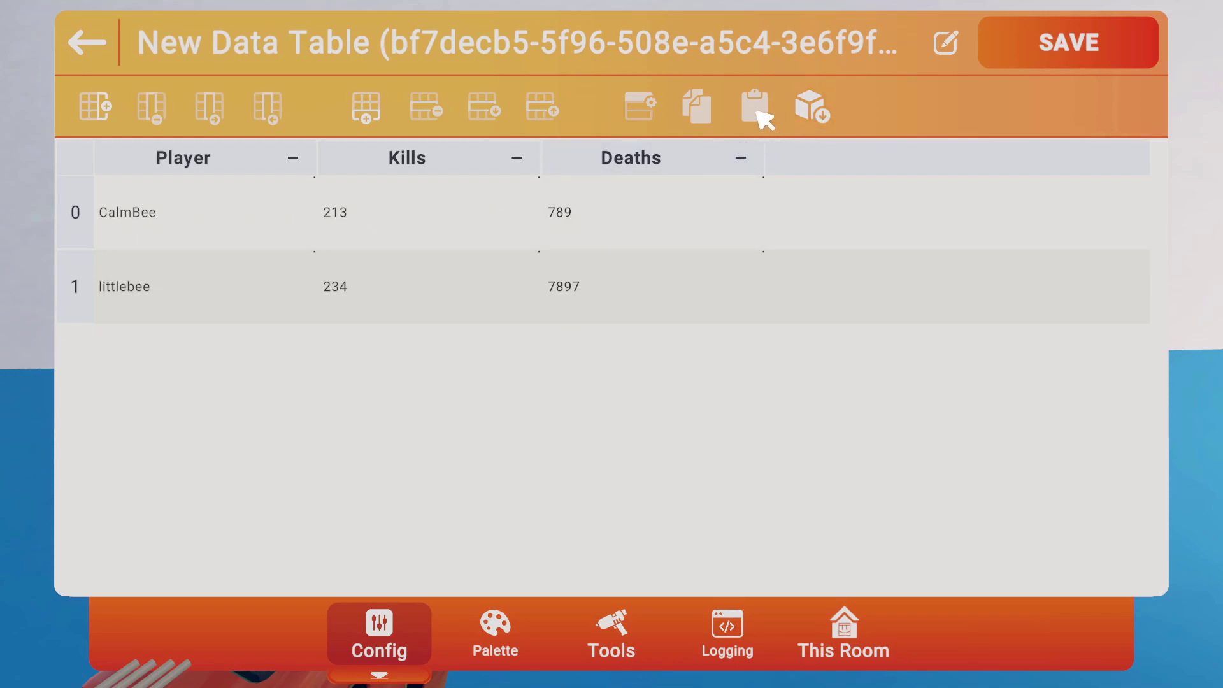
left_click(826, 119)
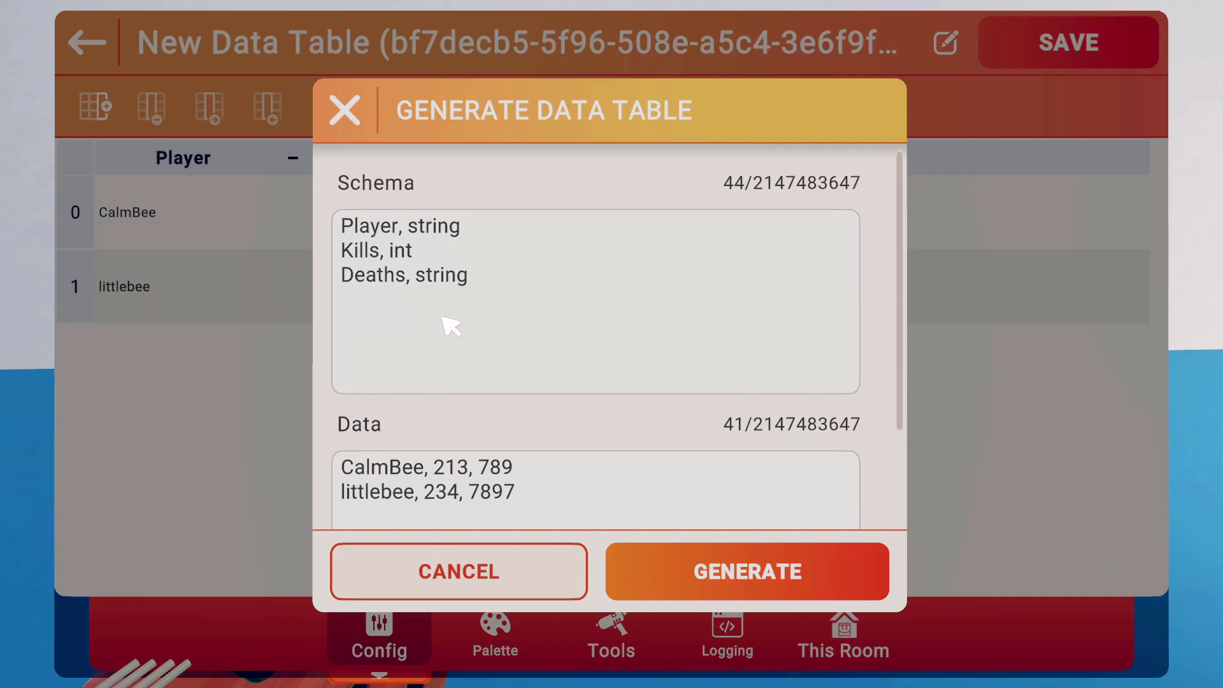
scroll(450, 322, "down", 3)
scroll(444, 317, "up", 3)
left_click_drag(347, 227, 490, 297)
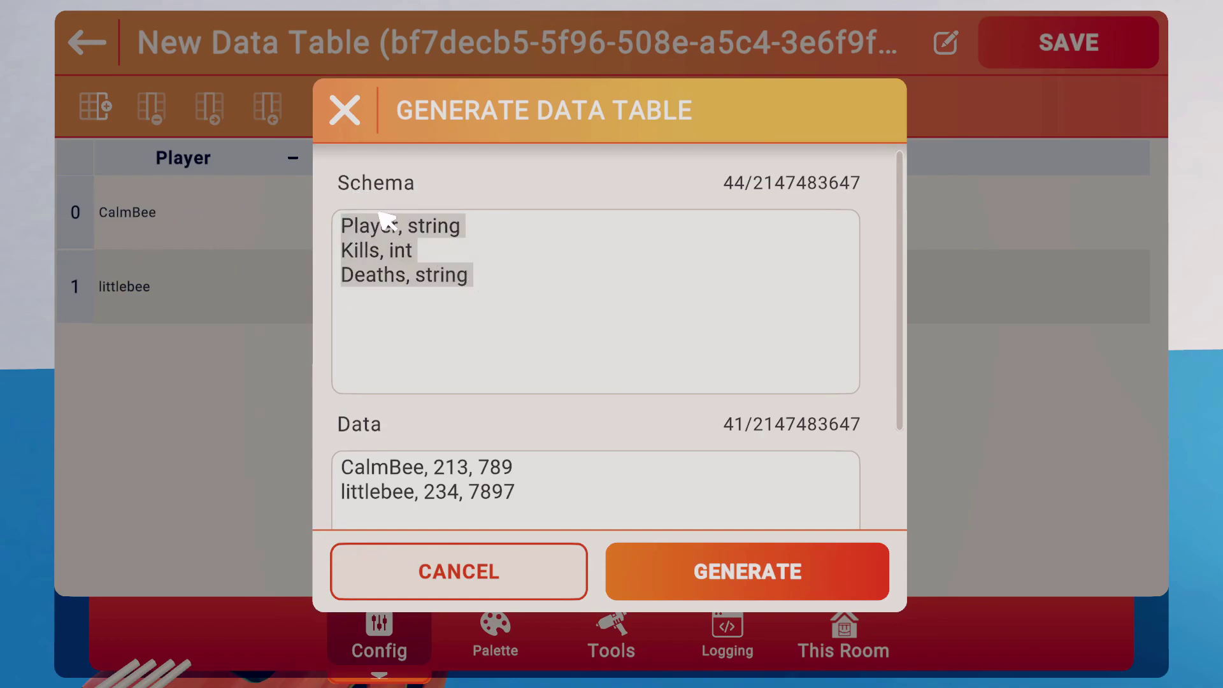
left_click(439, 314)
scroll(440, 316, "down", 2)
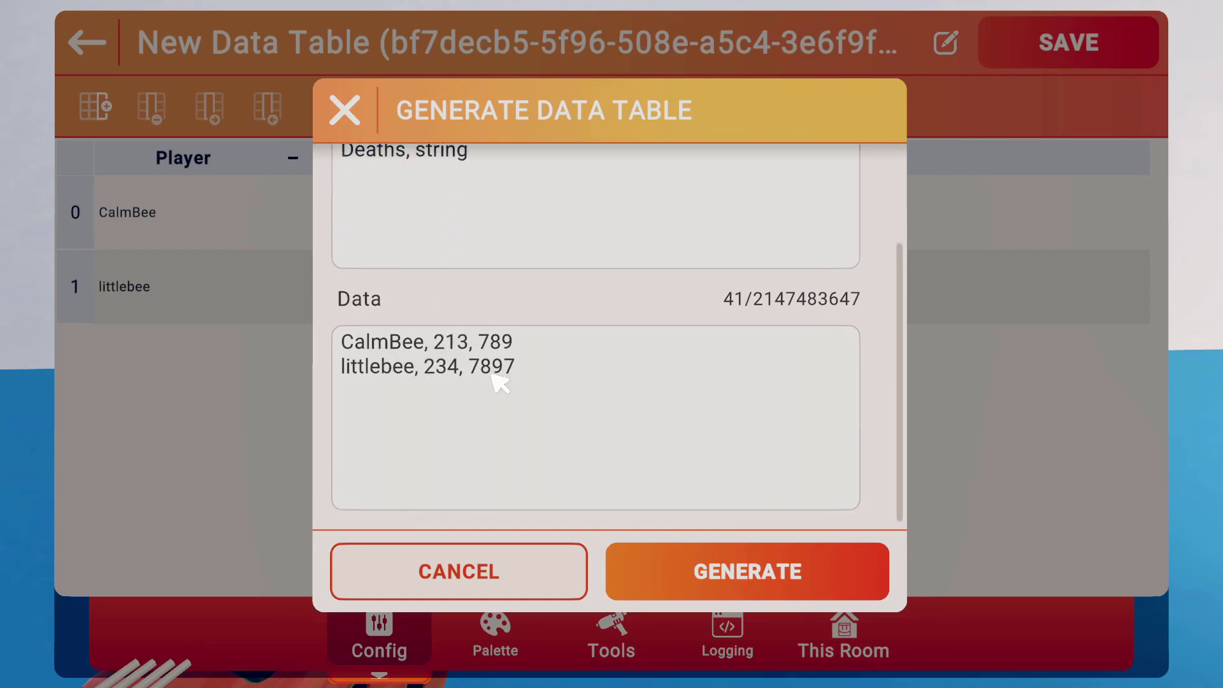
scroll(500, 383, "up", 2)
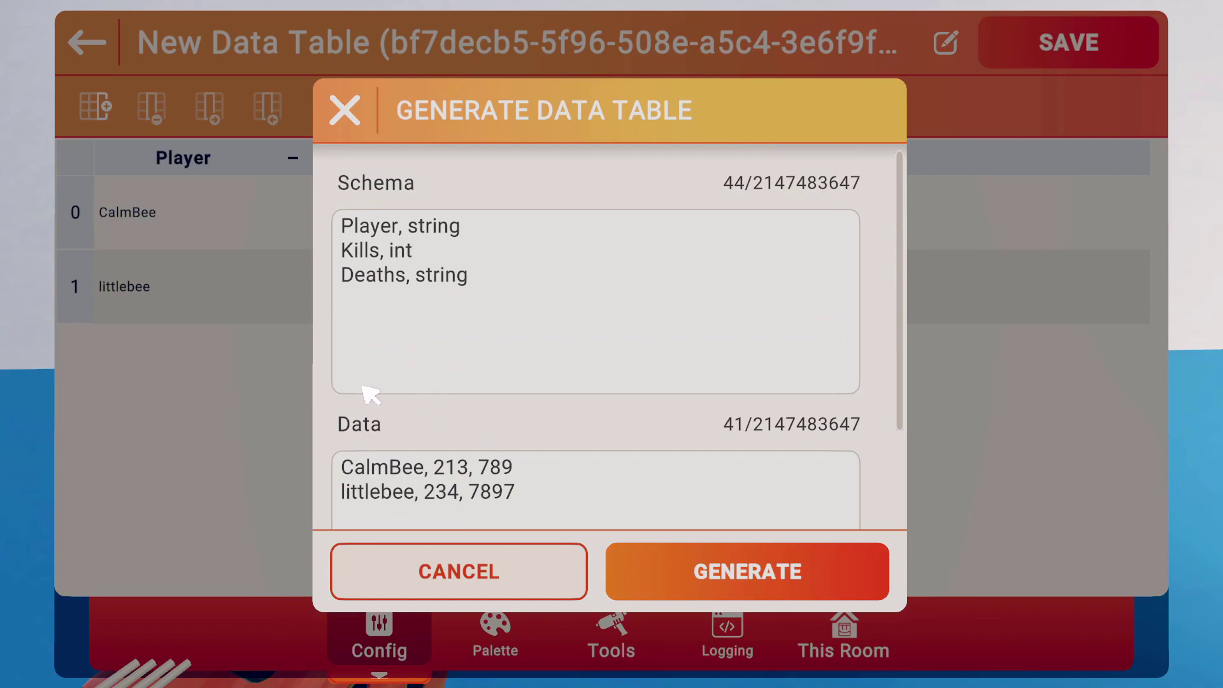
left_click(518, 497)
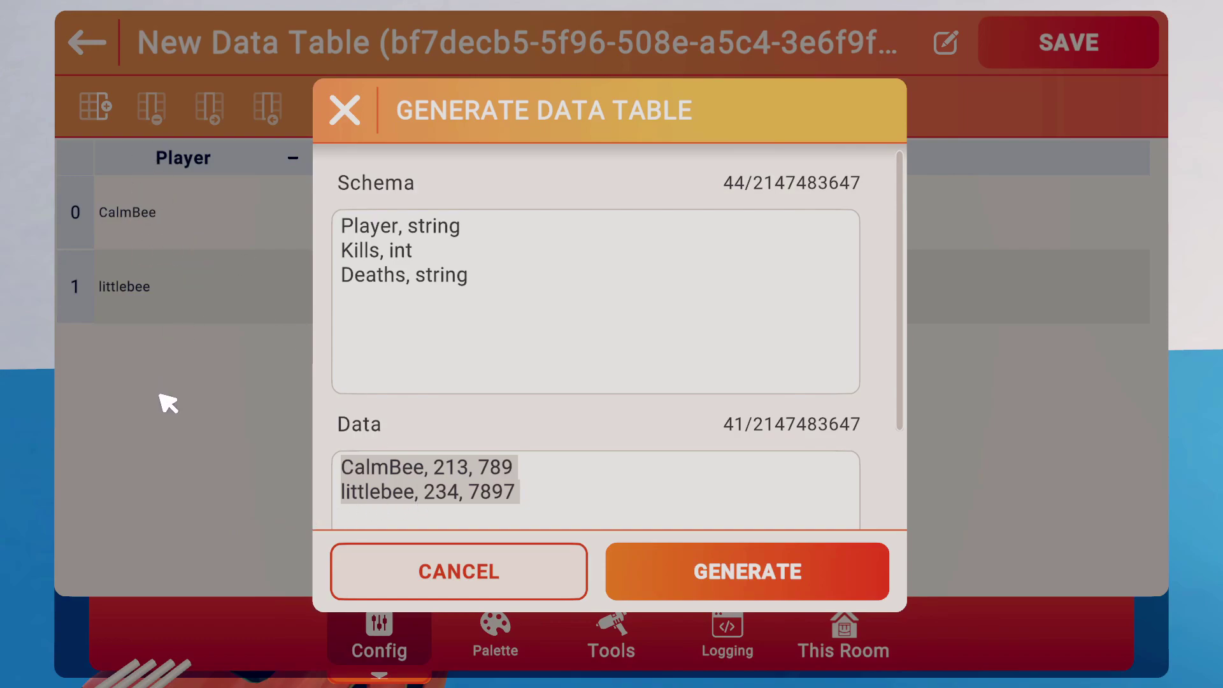
left_click(549, 577)
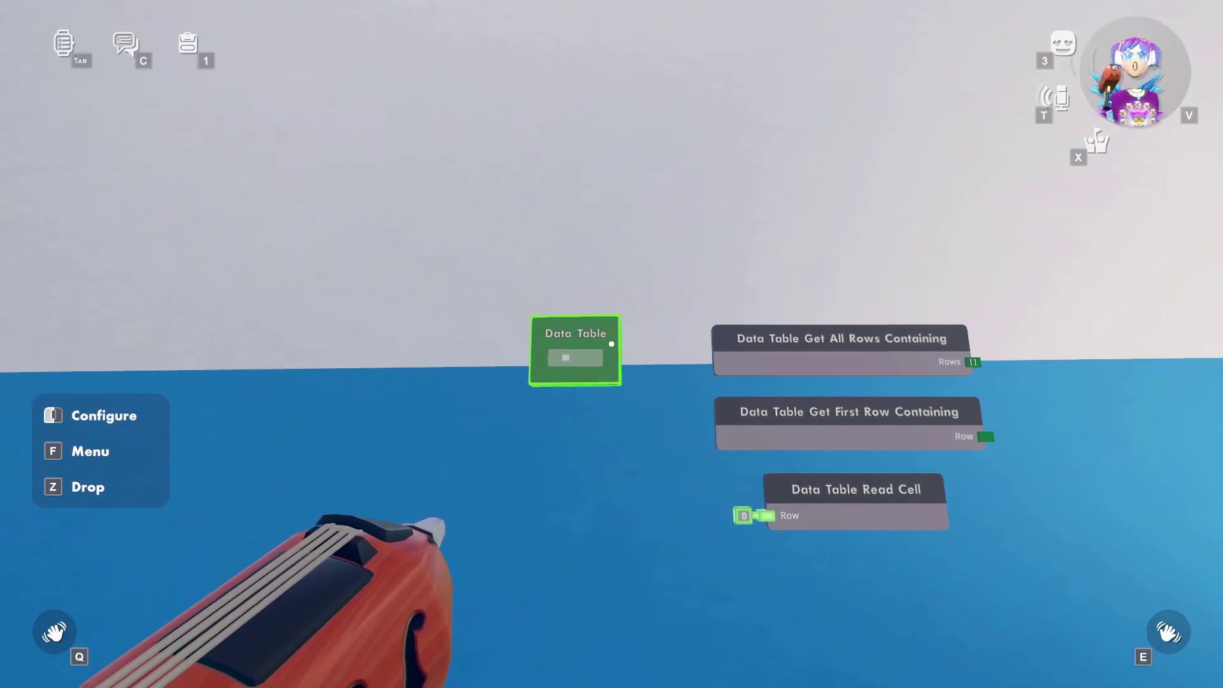
Step: Insert a fourth column of Reward type into the data table
key("r")
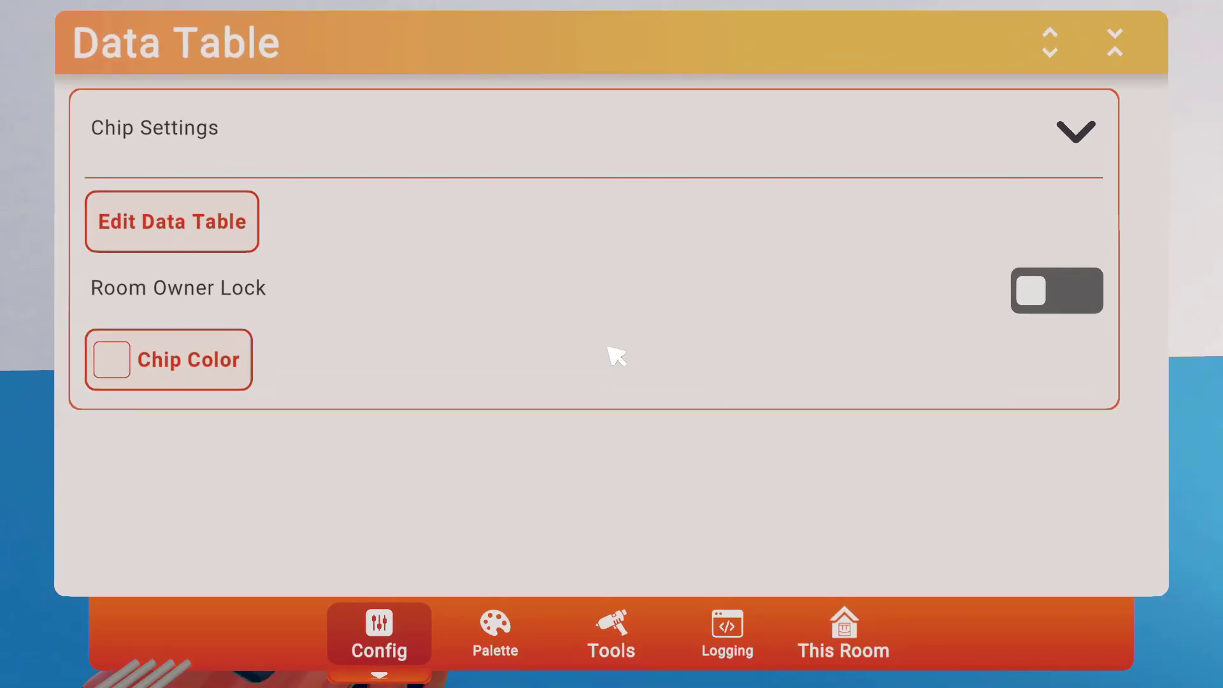
left_click(219, 241)
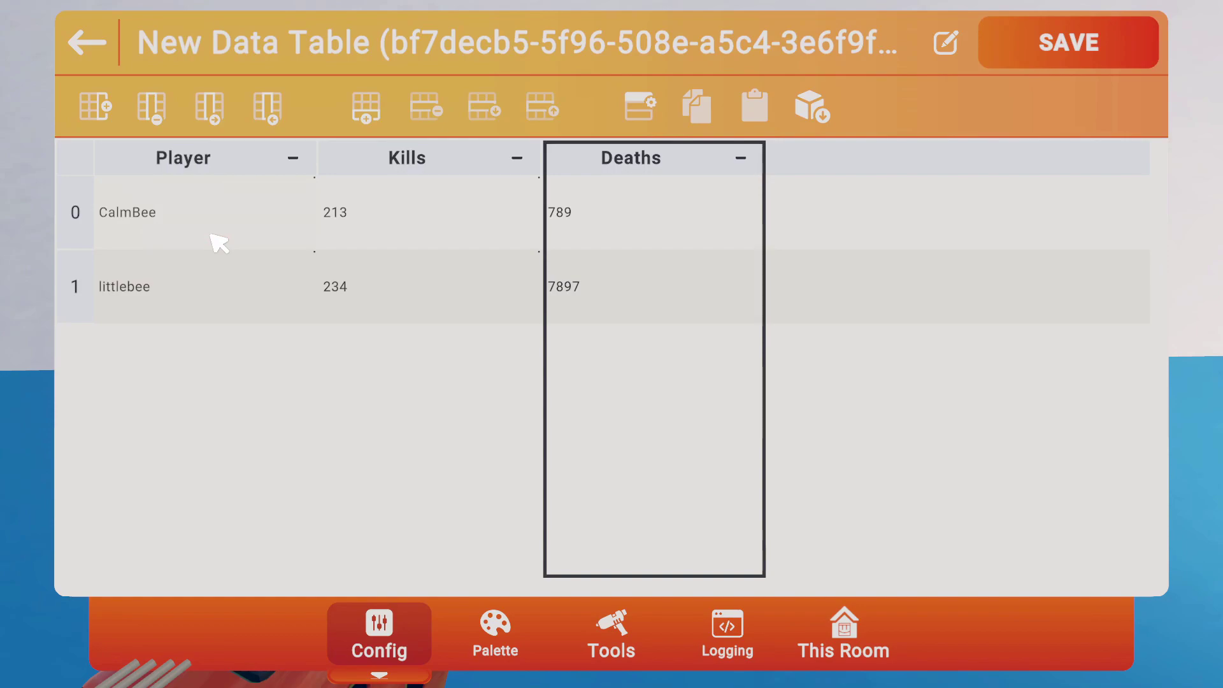
left_click(108, 112)
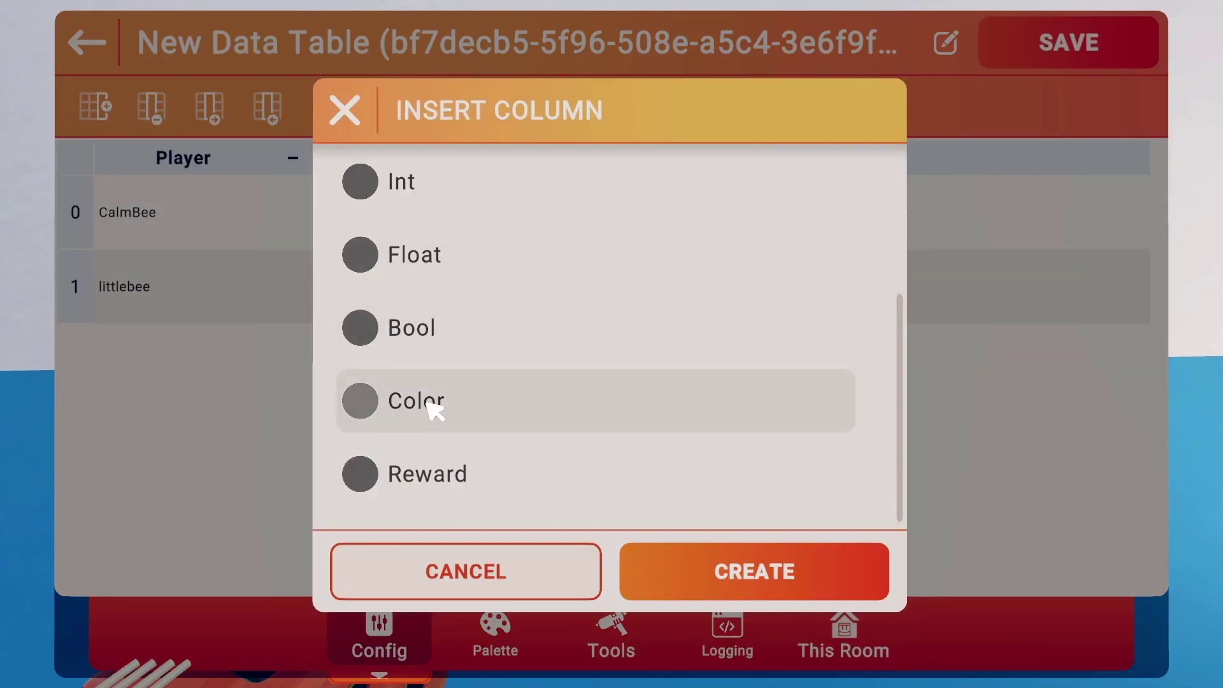
left_click(455, 478)
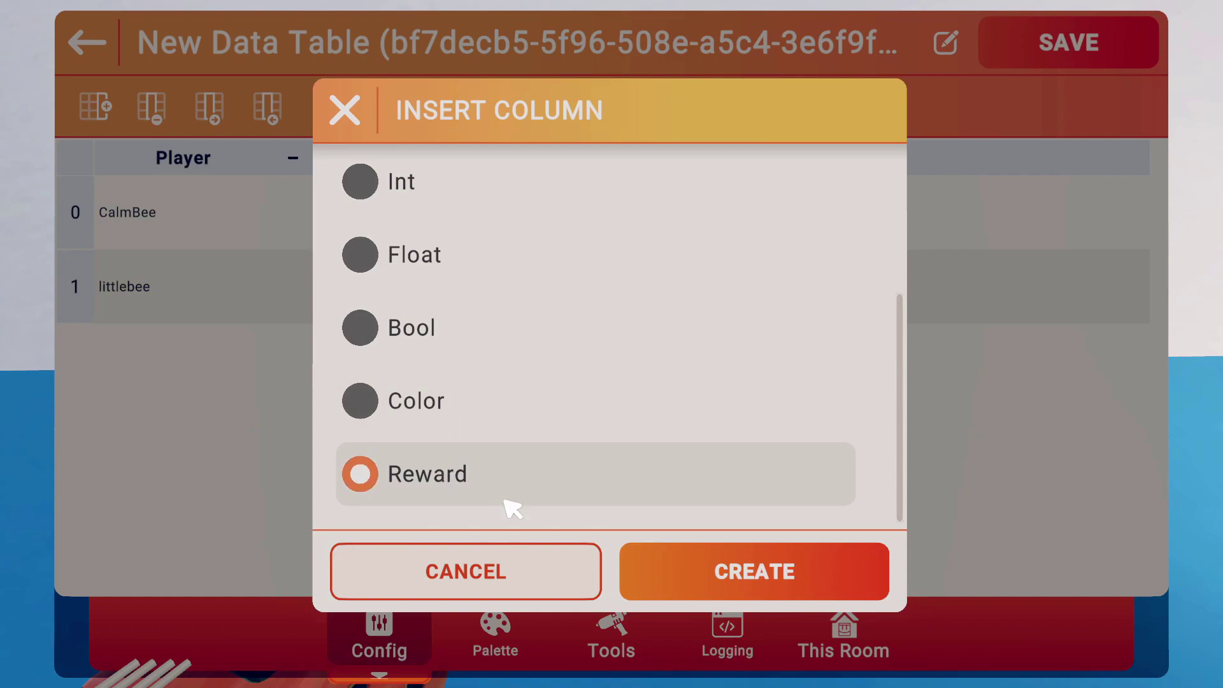
left_click(729, 572)
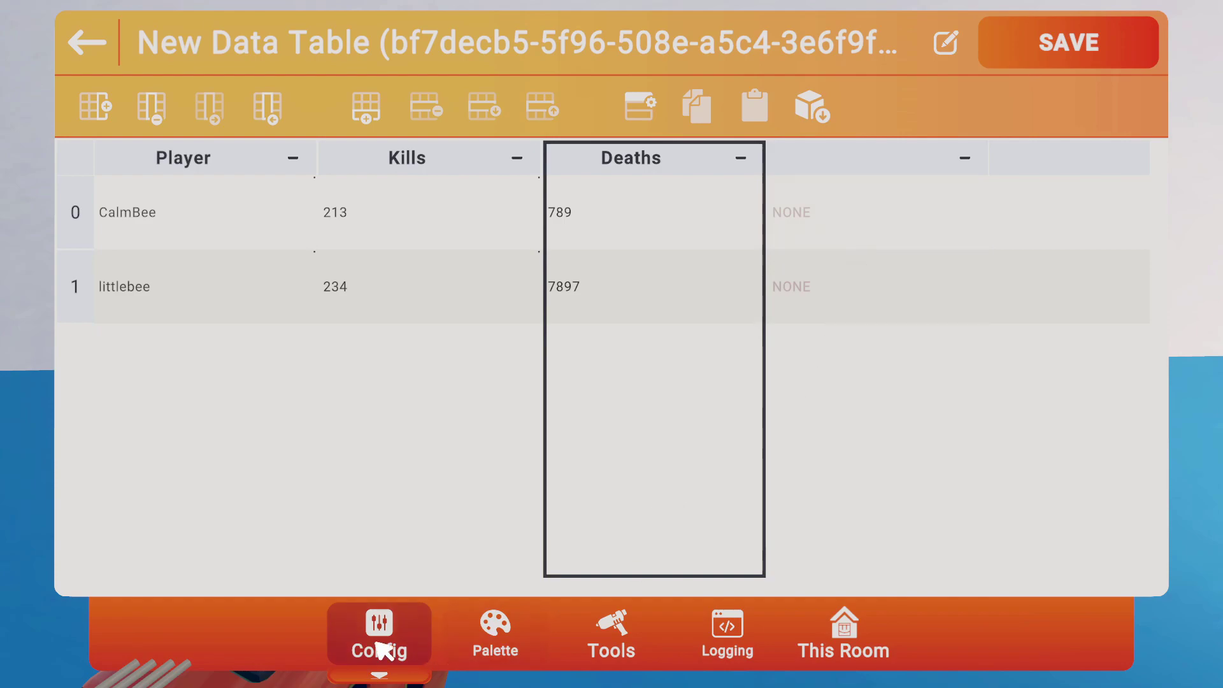
left_click(849, 647)
Step: Add a consumable named Speed with description 'run faster' in room settings and save it
left_click(998, 181)
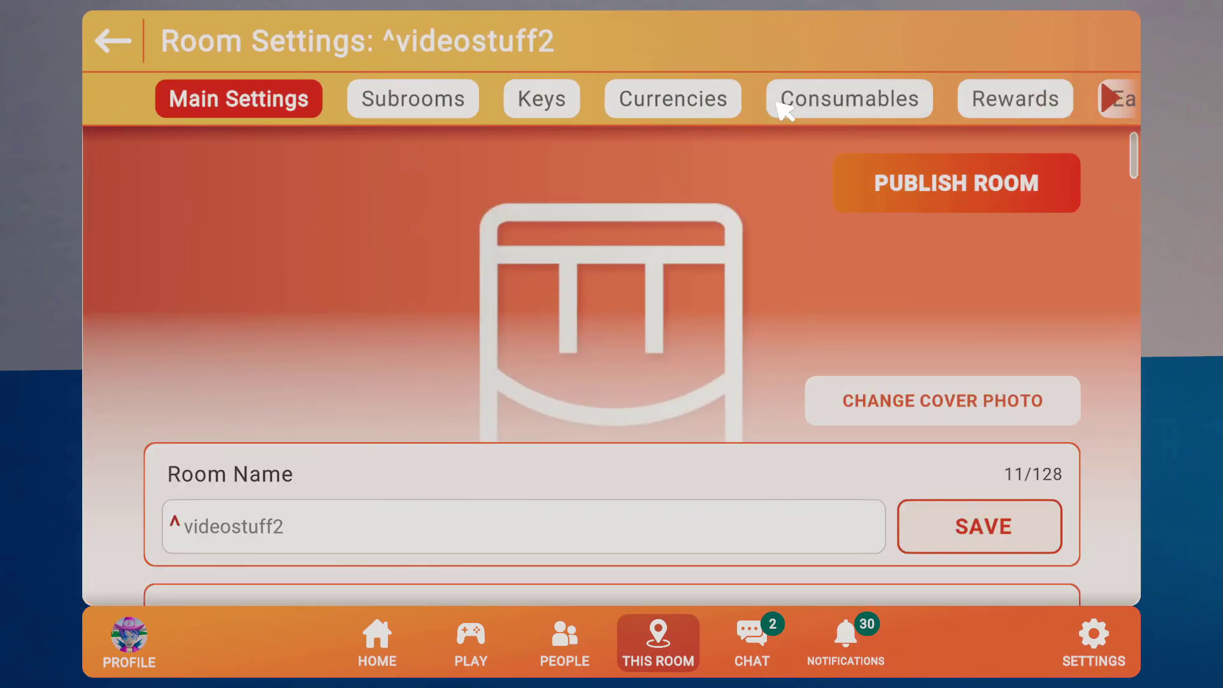
left_click(793, 107)
left_click(928, 167)
left_click(878, 207)
left_click(750, 363)
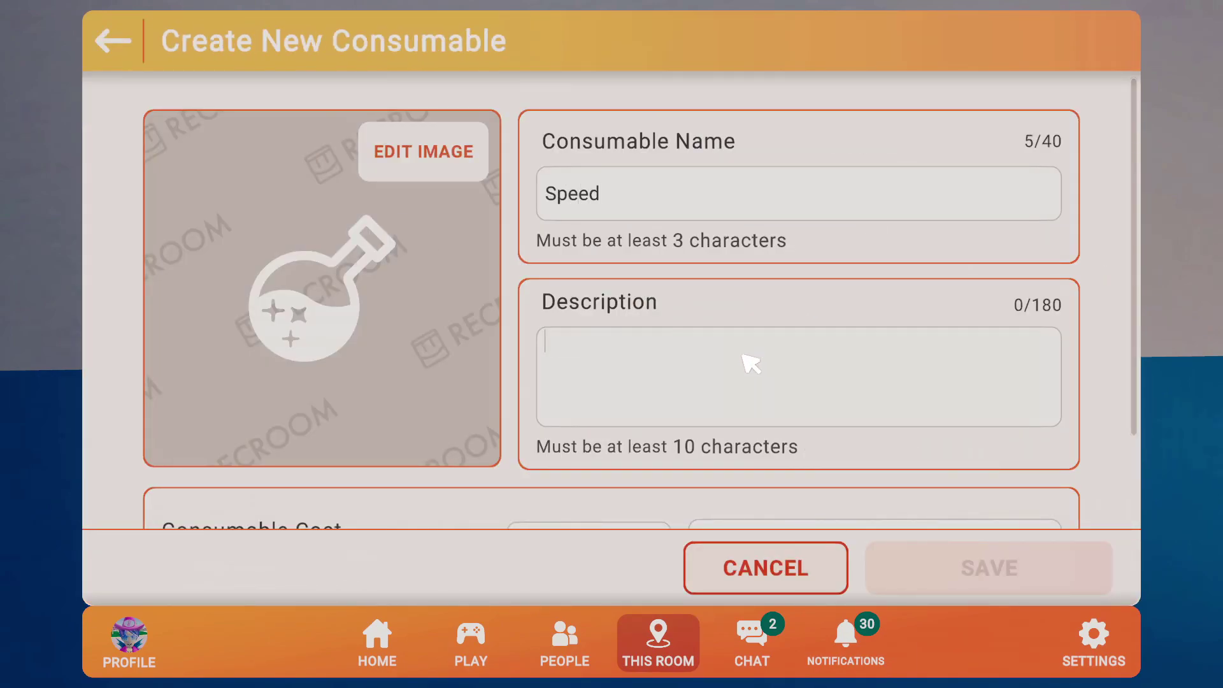
type("run faster")
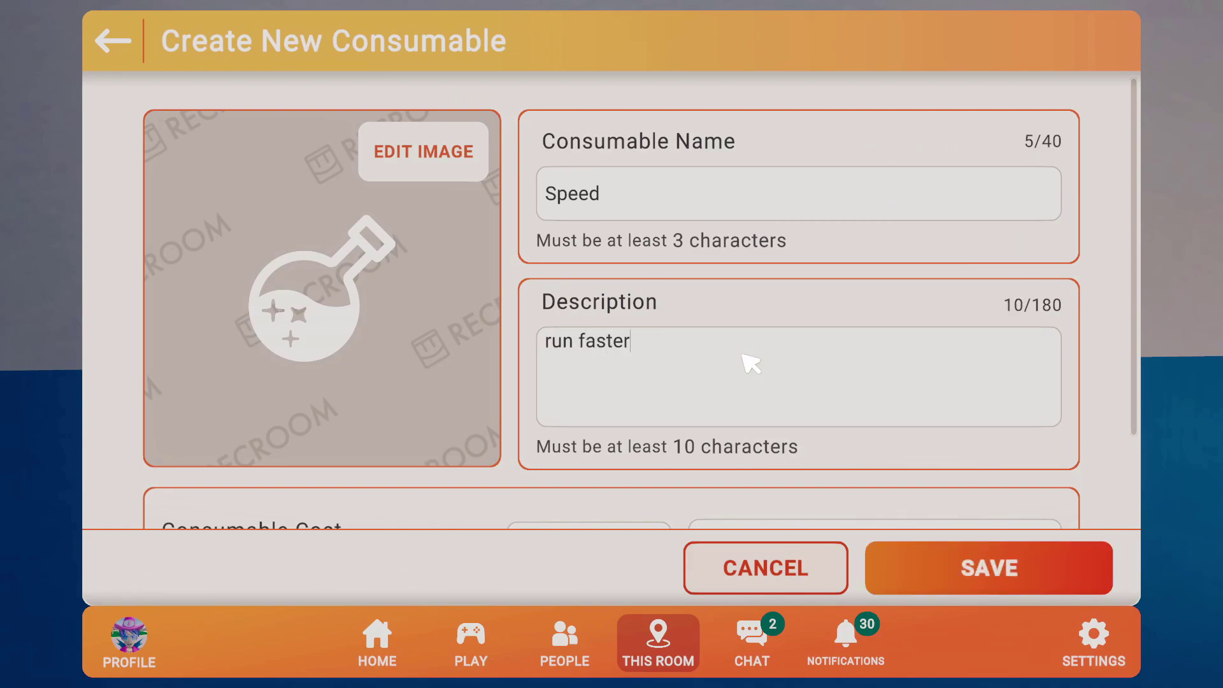
scroll(847, 475, "down", 2)
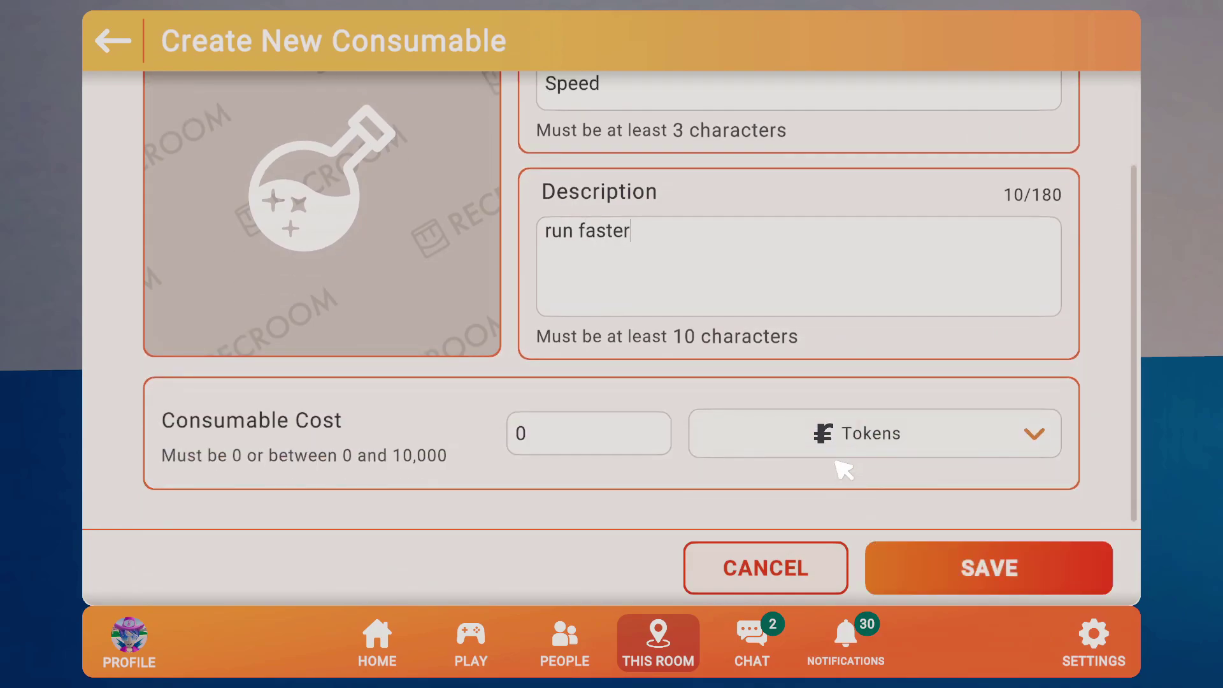
left_click(1020, 567)
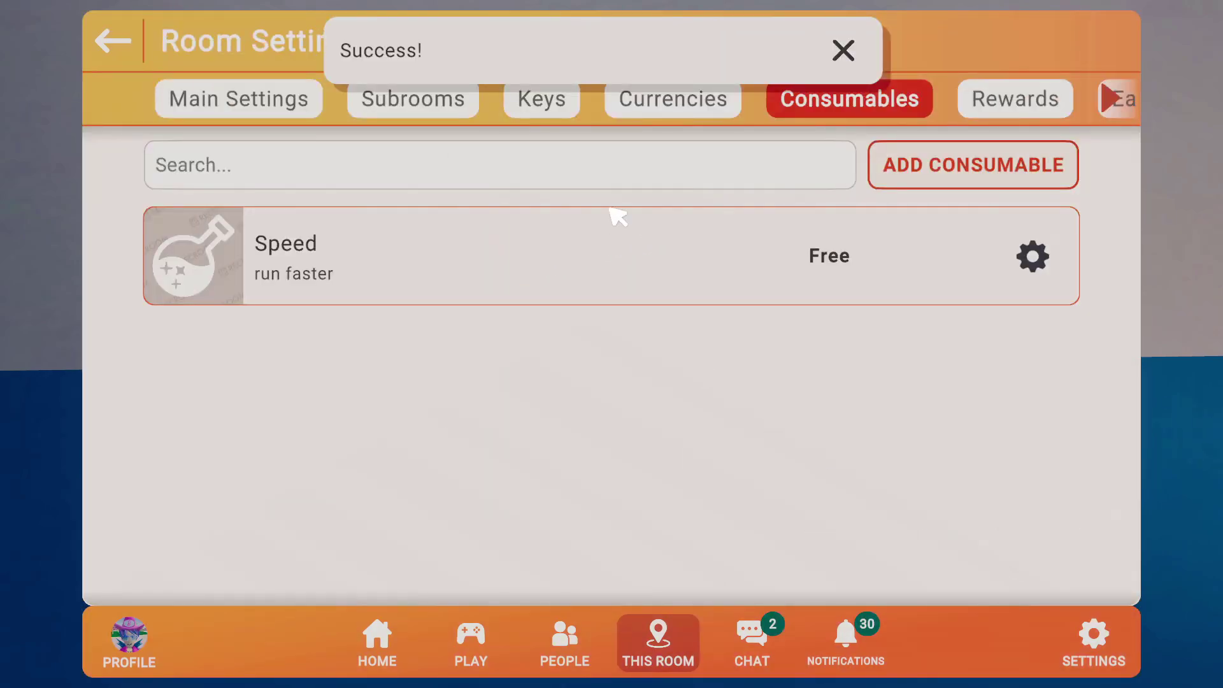
Step: Start a new reward named Bronze prize, described as 'Receive a speed boost'
left_click(1015, 114)
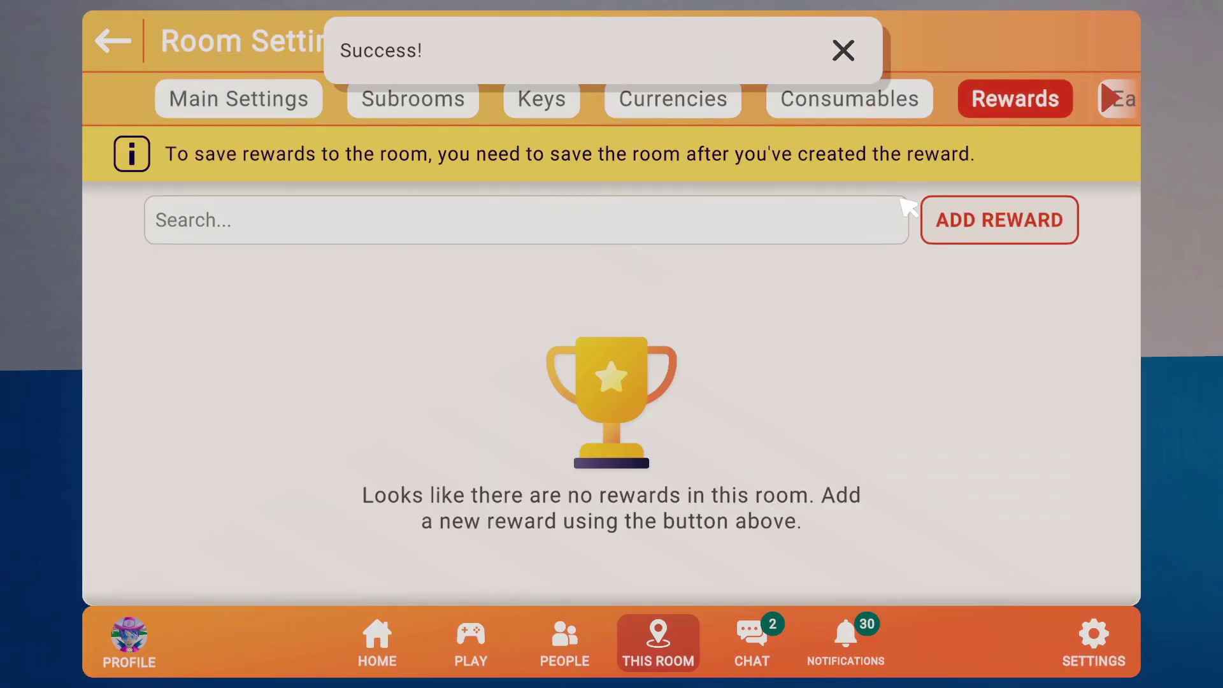
left_click(925, 217)
left_click(675, 202)
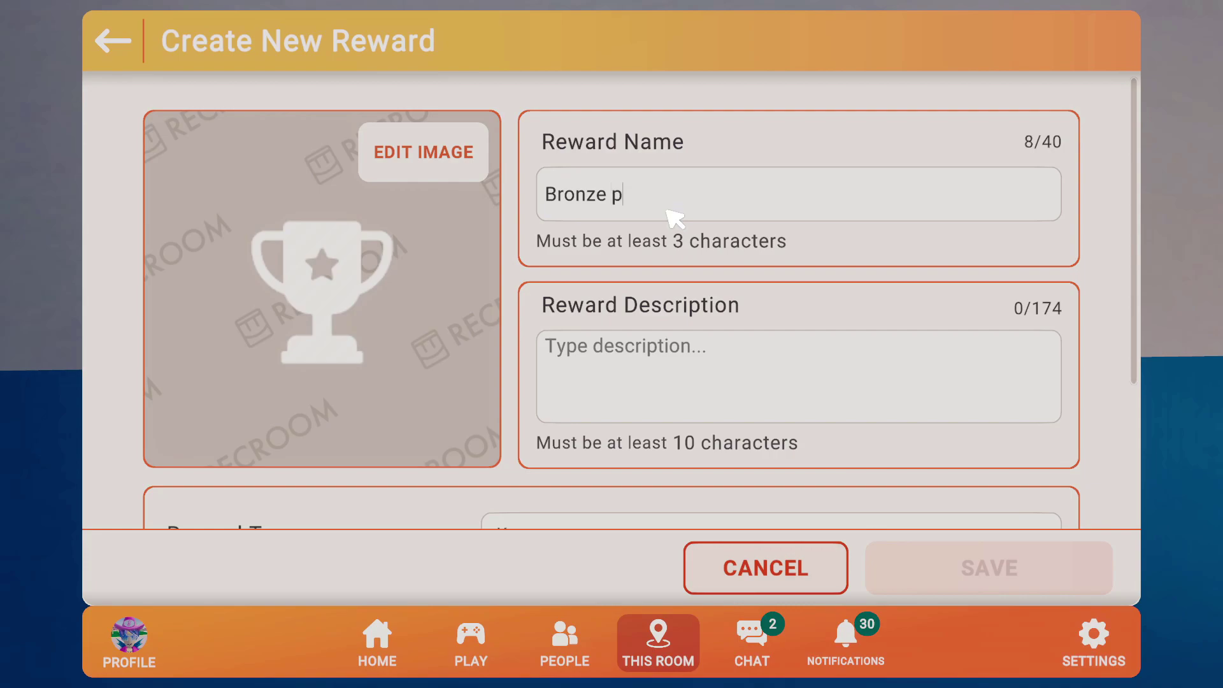
left_click(649, 384)
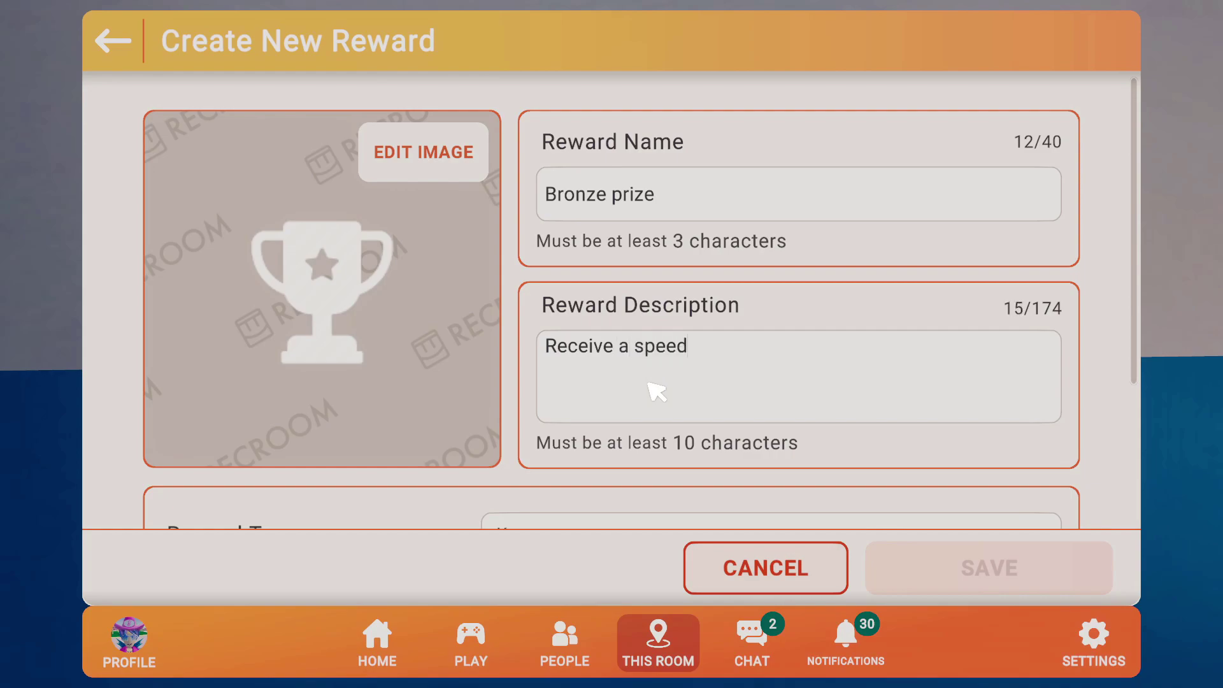
scroll(649, 383, "down", 5)
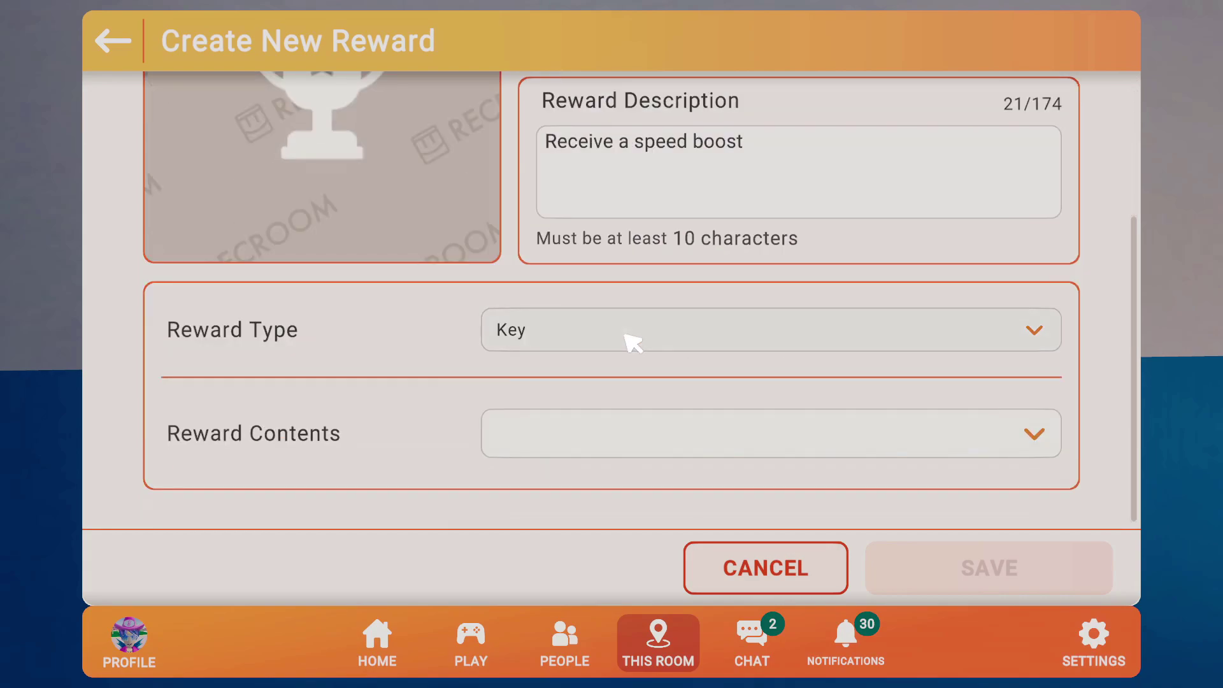
Step: Set the reward's contents to 1 Speed consumable
left_click(523, 446)
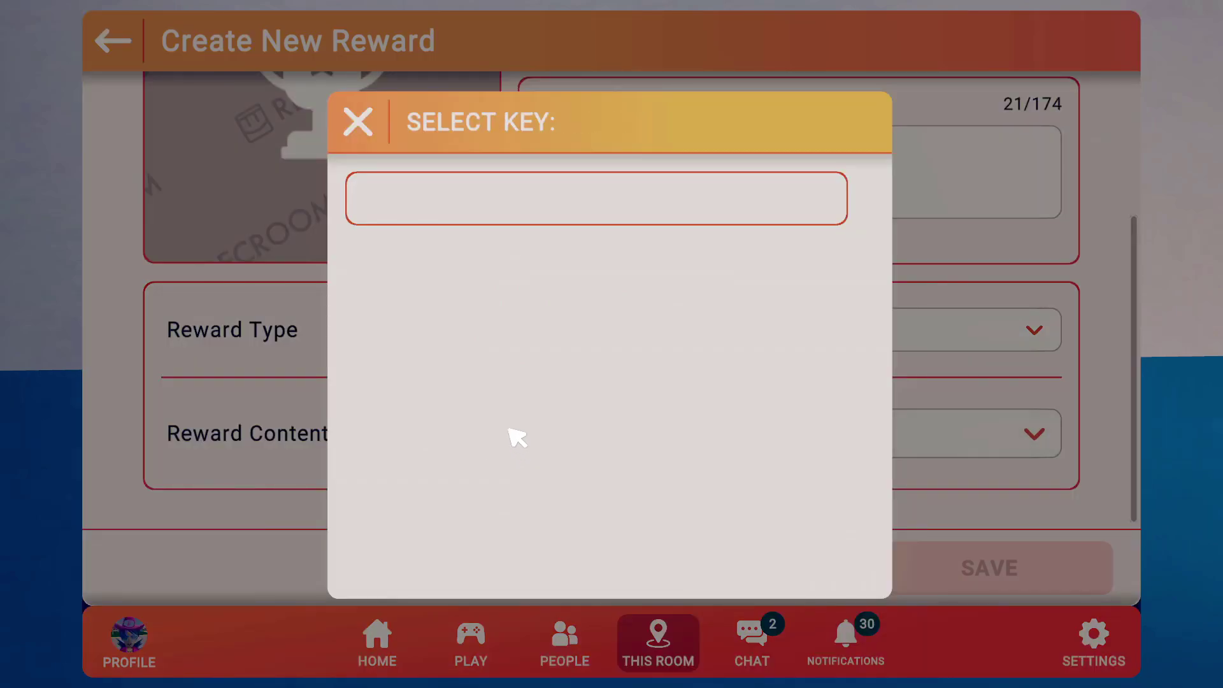
left_click(357, 123)
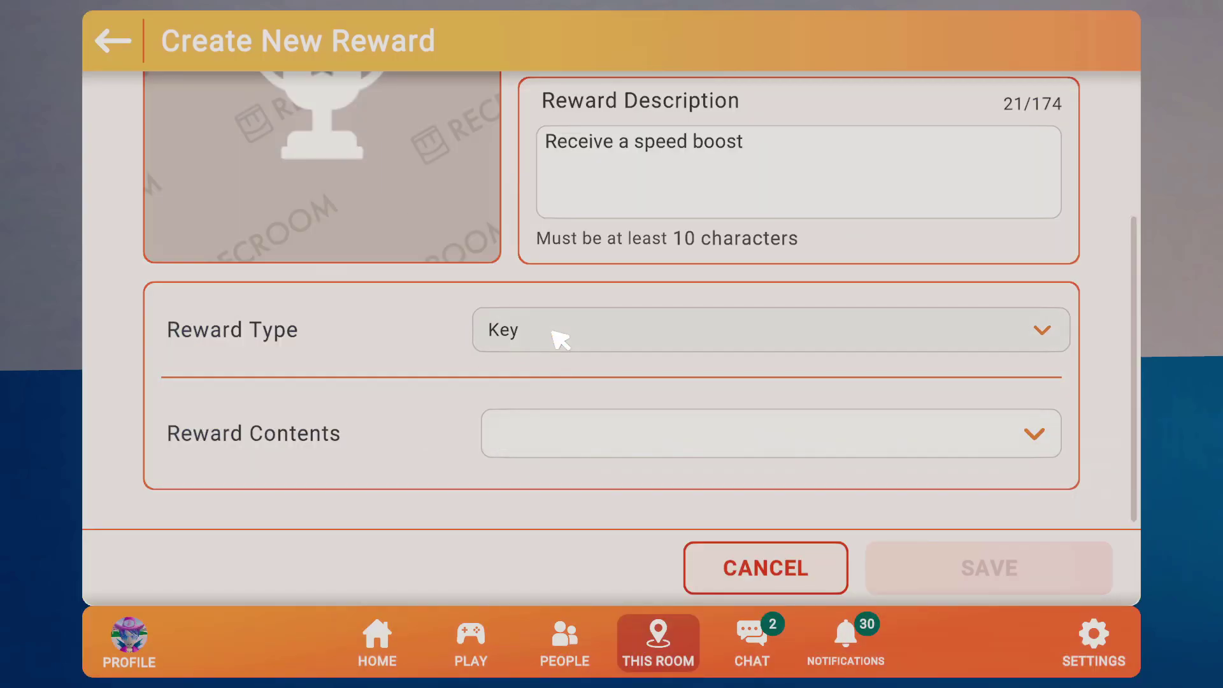
left_click(554, 338)
left_click(491, 365)
left_click(669, 443)
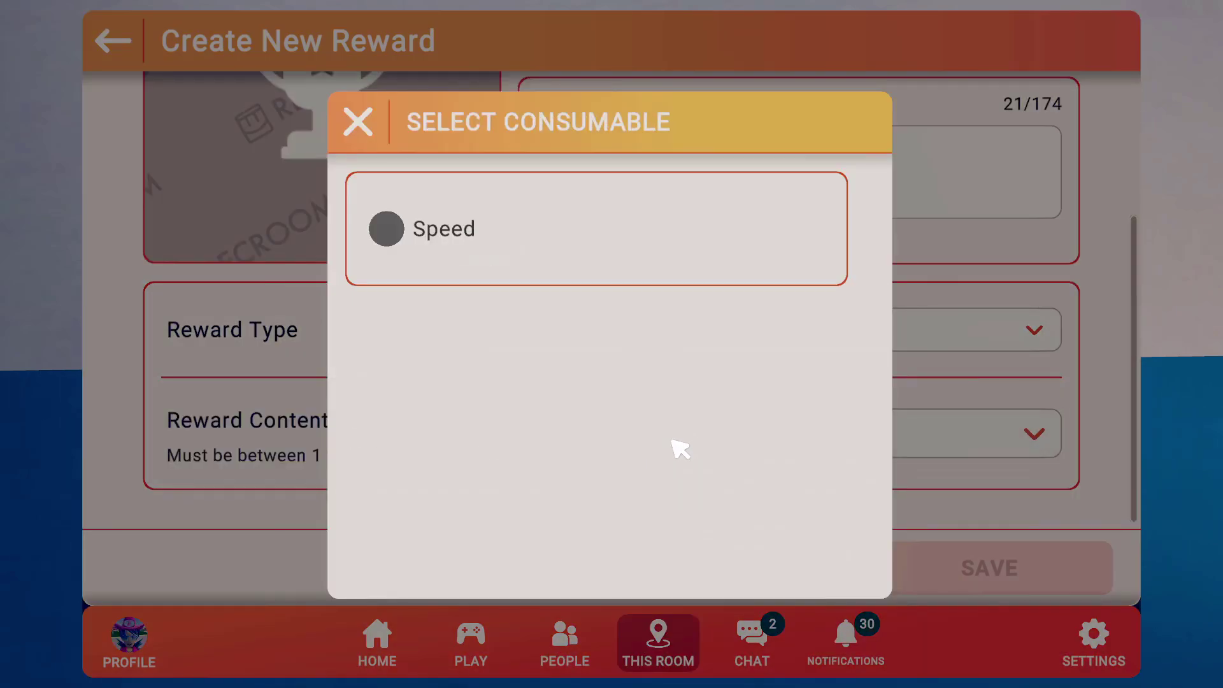
left_click(427, 227)
type("1")
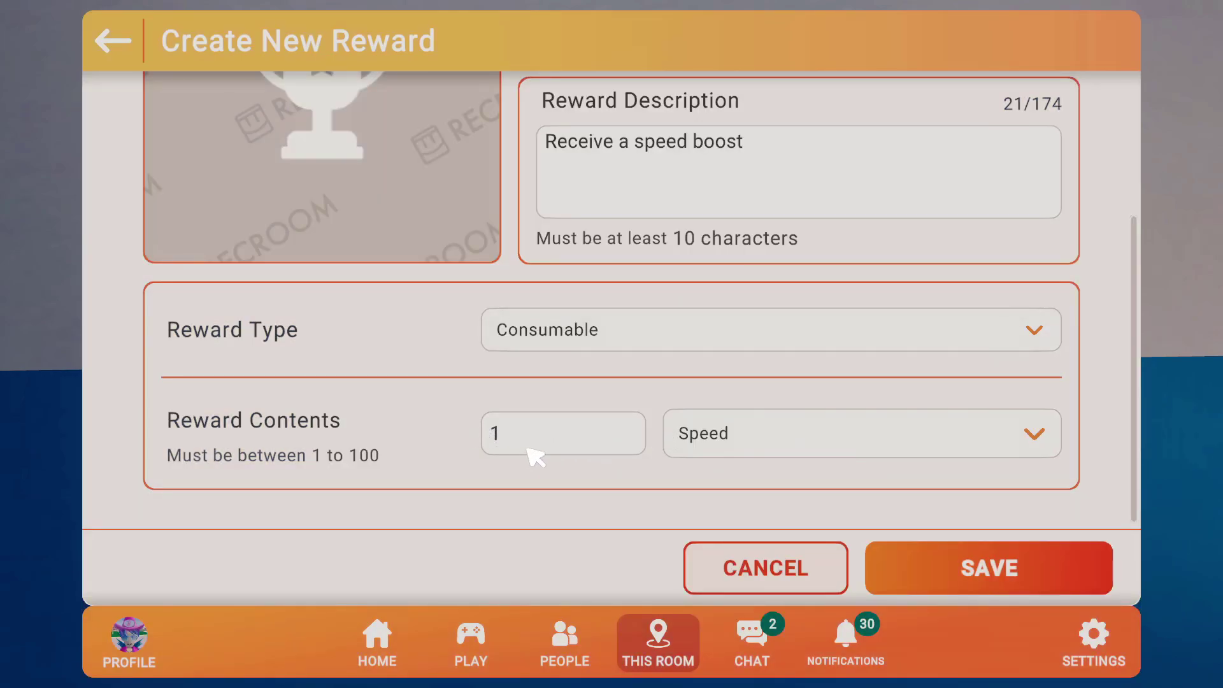
Step: Use an avatar picture as the reward image and save the Bronze prize reward
scroll(541, 400, "up", 4)
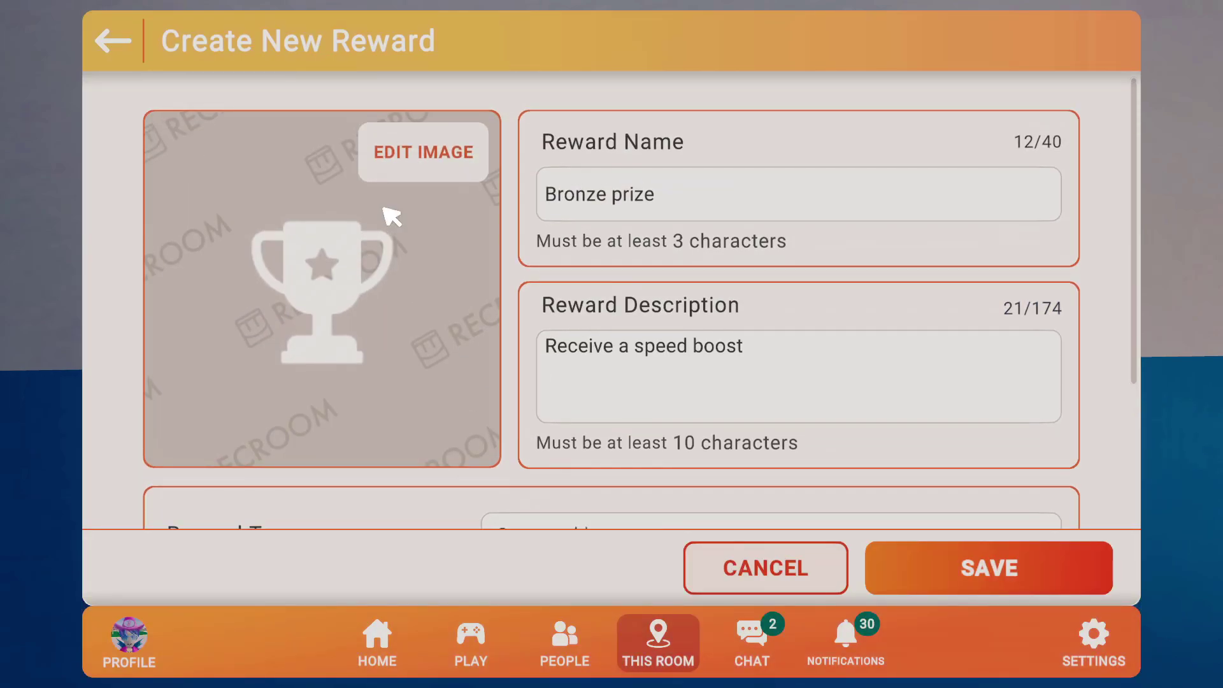
left_click(415, 165)
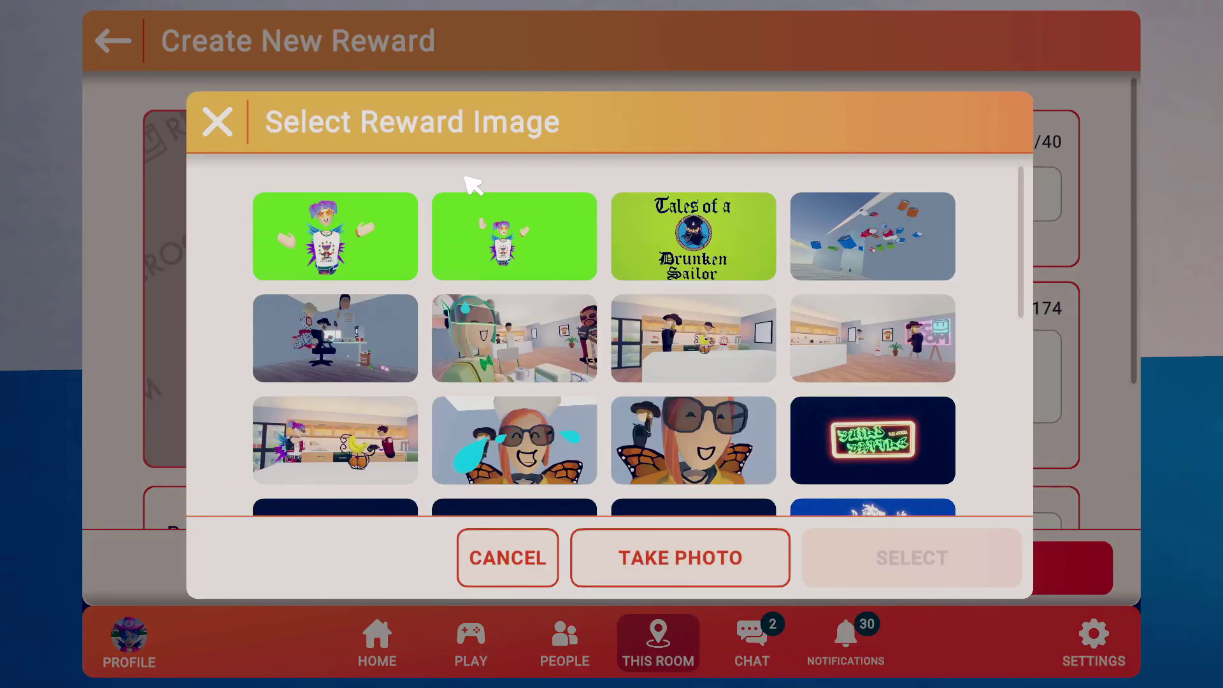
left_click(390, 235)
left_click(908, 564)
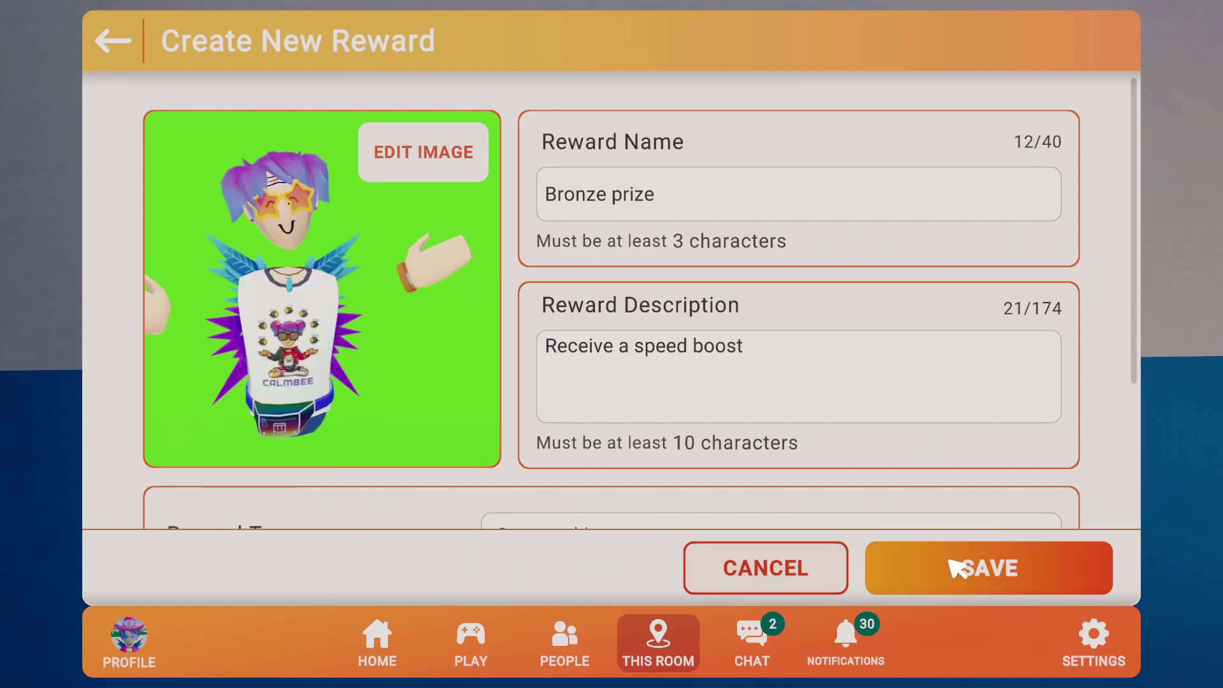
left_click(956, 567)
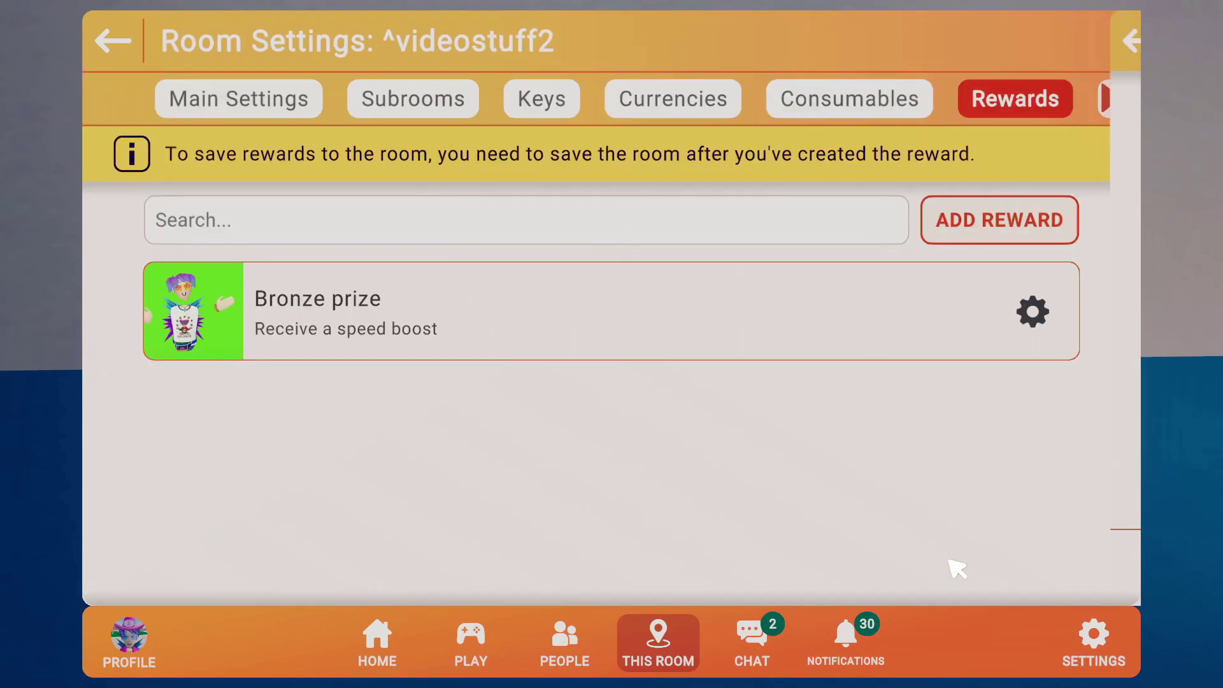
Step: Name the empty fourth data table column Reward
left_click(81, 43)
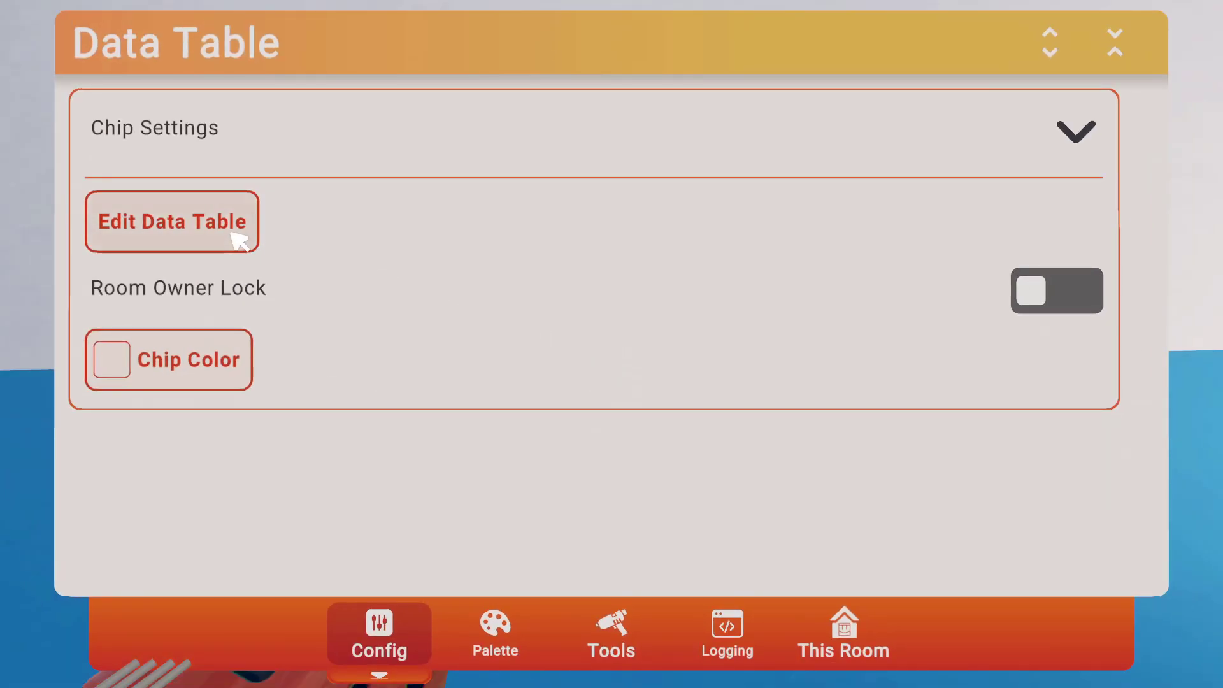
left_click(240, 235)
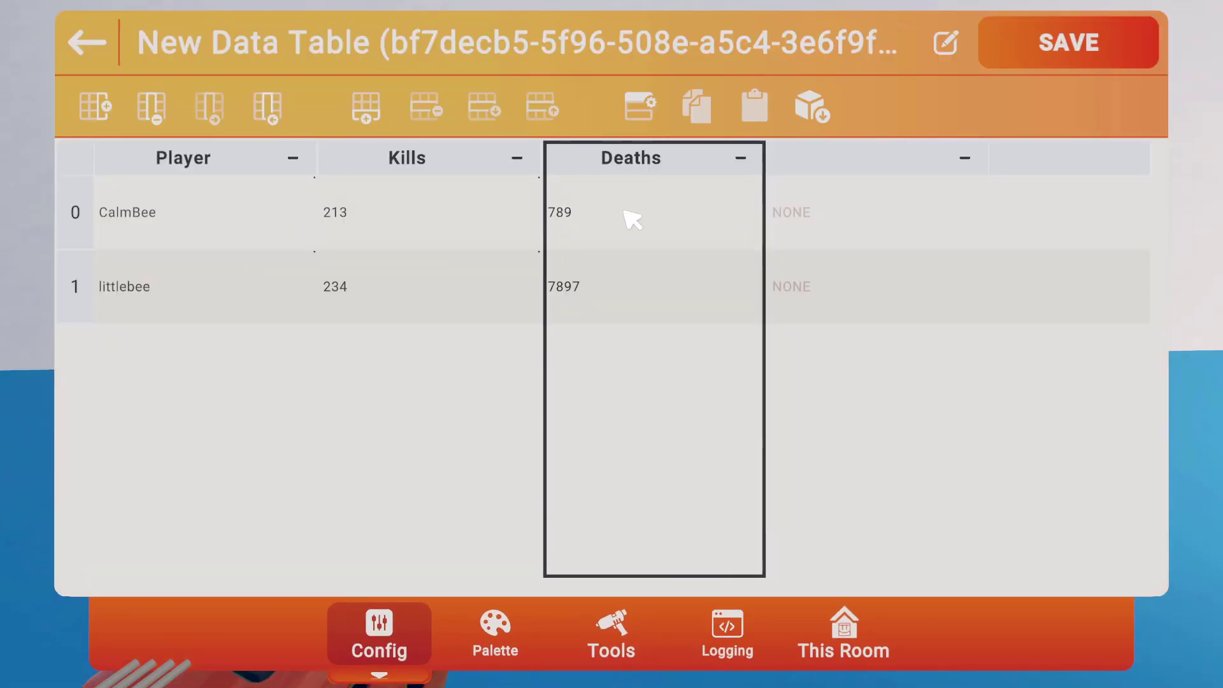
left_click(856, 169)
left_click(870, 218)
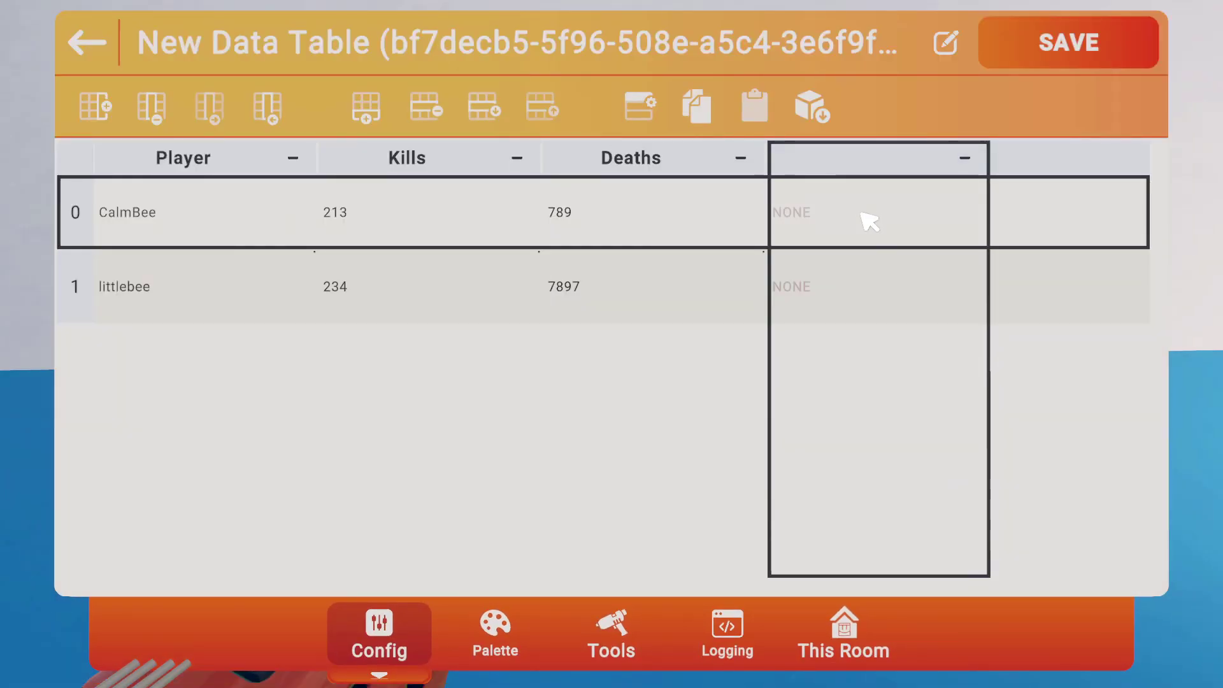
left_click(888, 159)
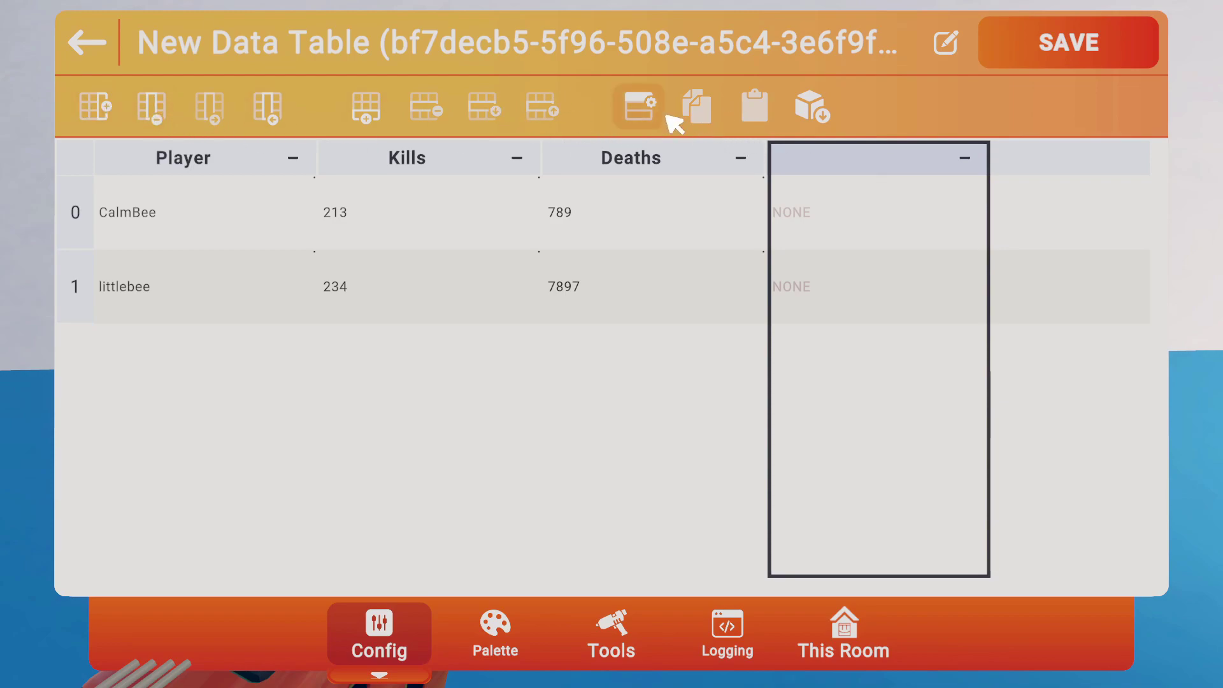
left_click(639, 107)
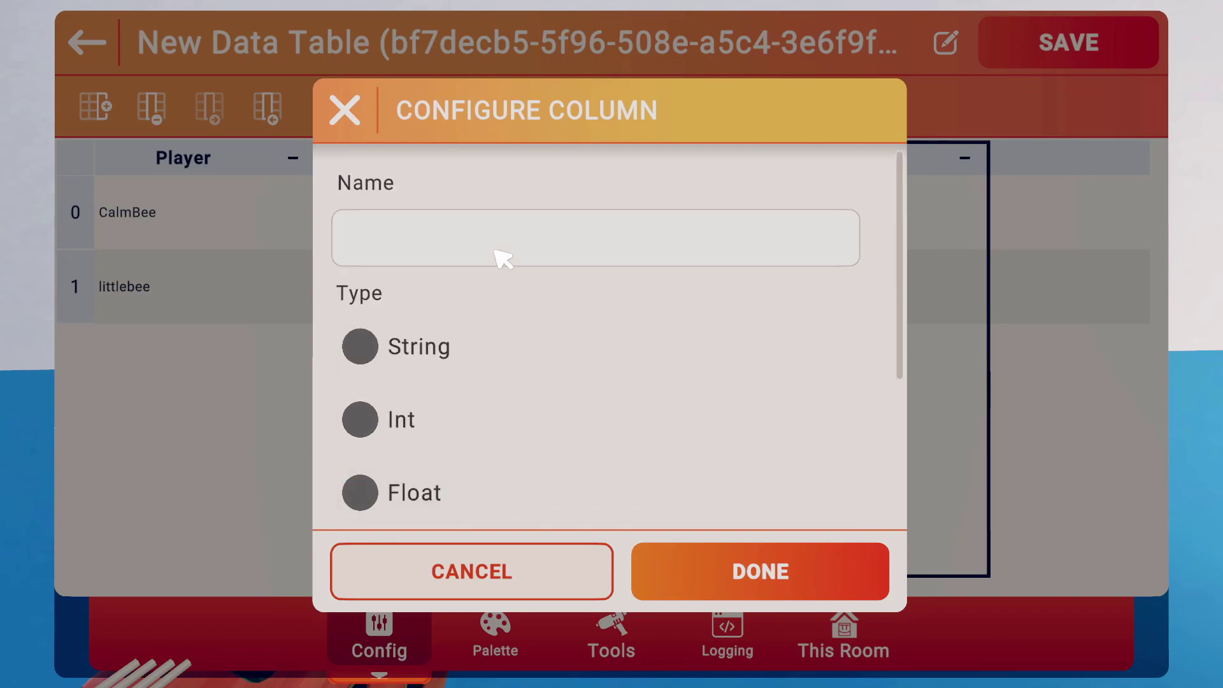
type("Reward")
left_click(737, 567)
Step: Give the first player's row the Bronze prize reward and sort rows by Reward
left_click(852, 213)
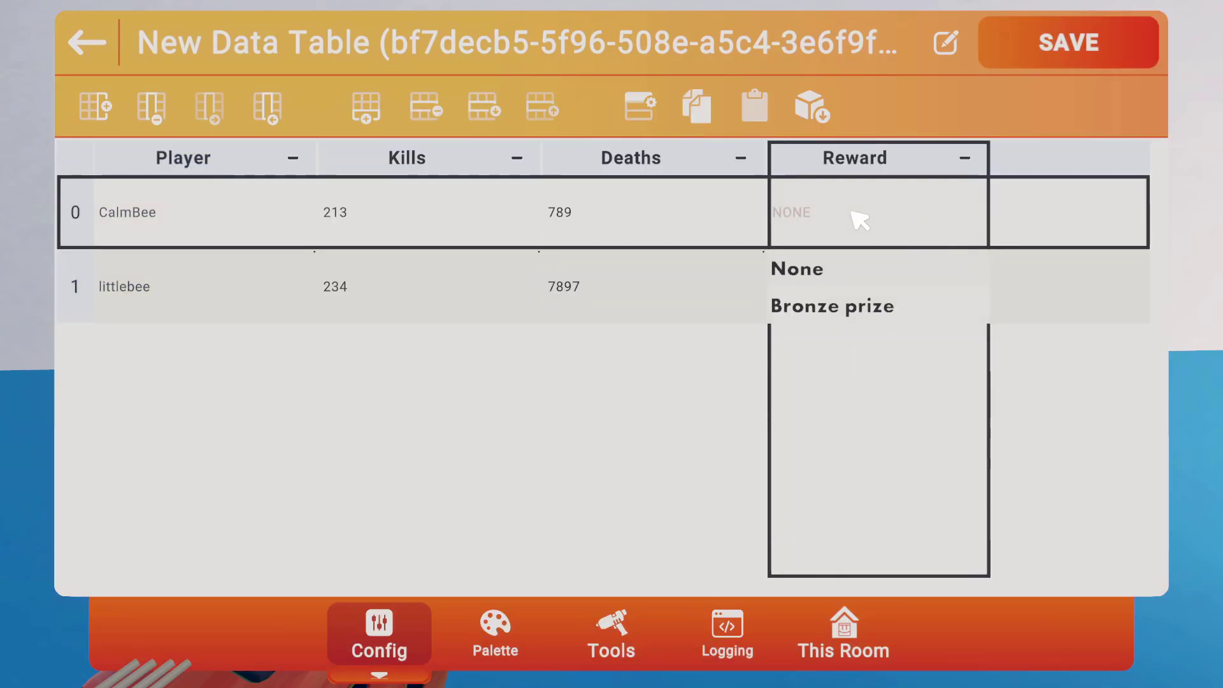
left_click(862, 307)
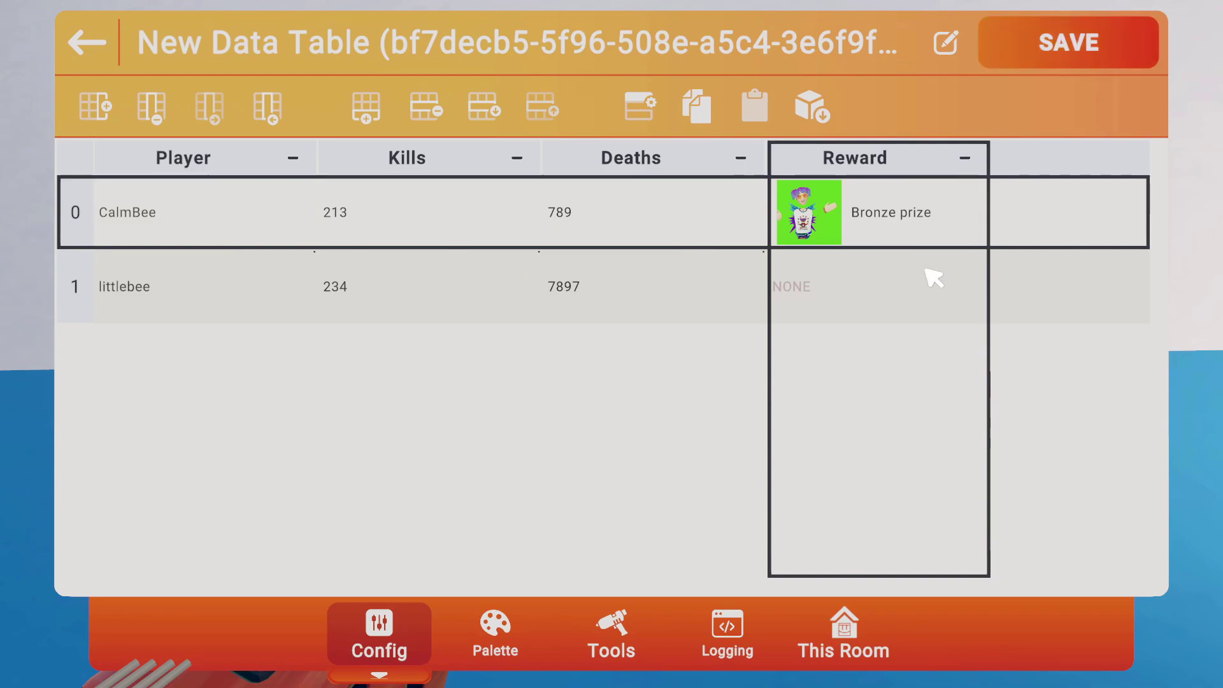
left_click(966, 160)
left_click(656, 493)
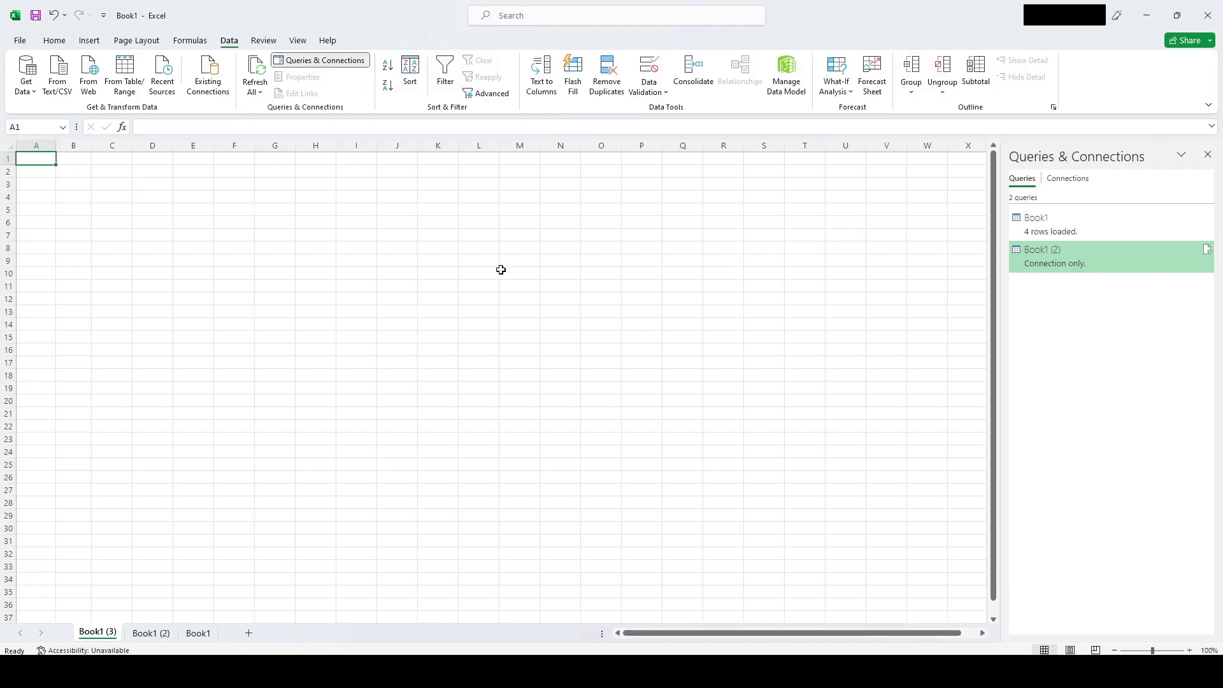
Step: Close the Queries & Connections pane and enter headings Player, Kills, Deaths in A1:C1
left_click(1207, 155)
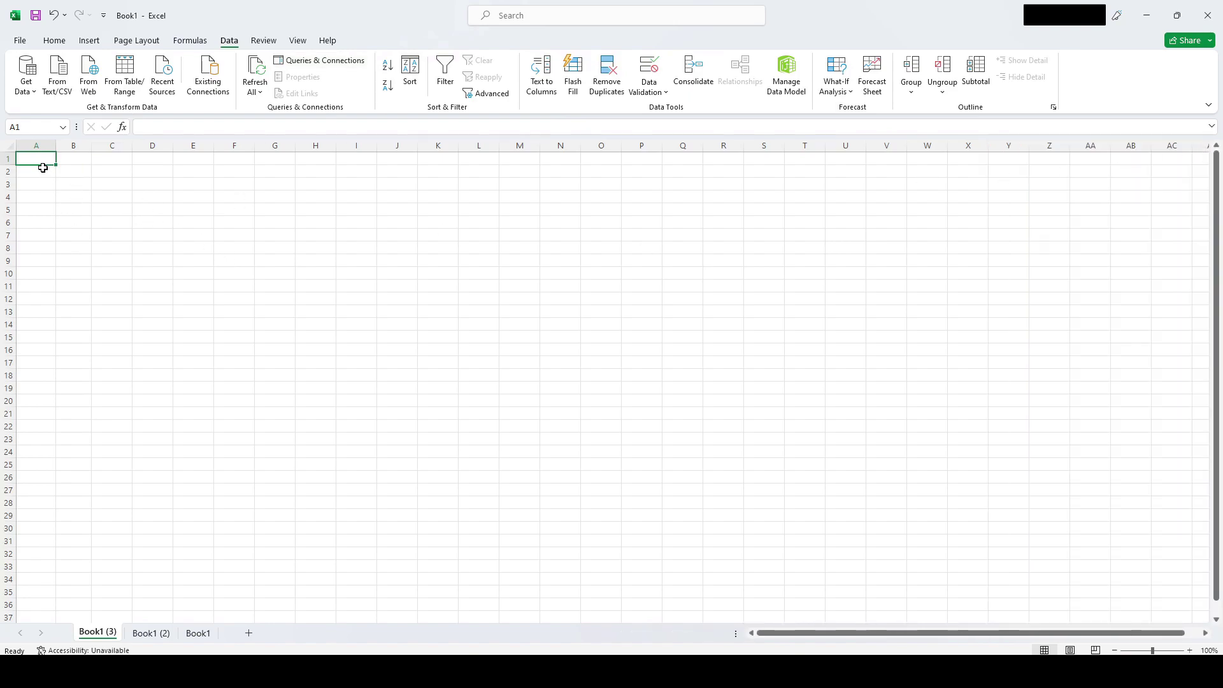
type("Player")
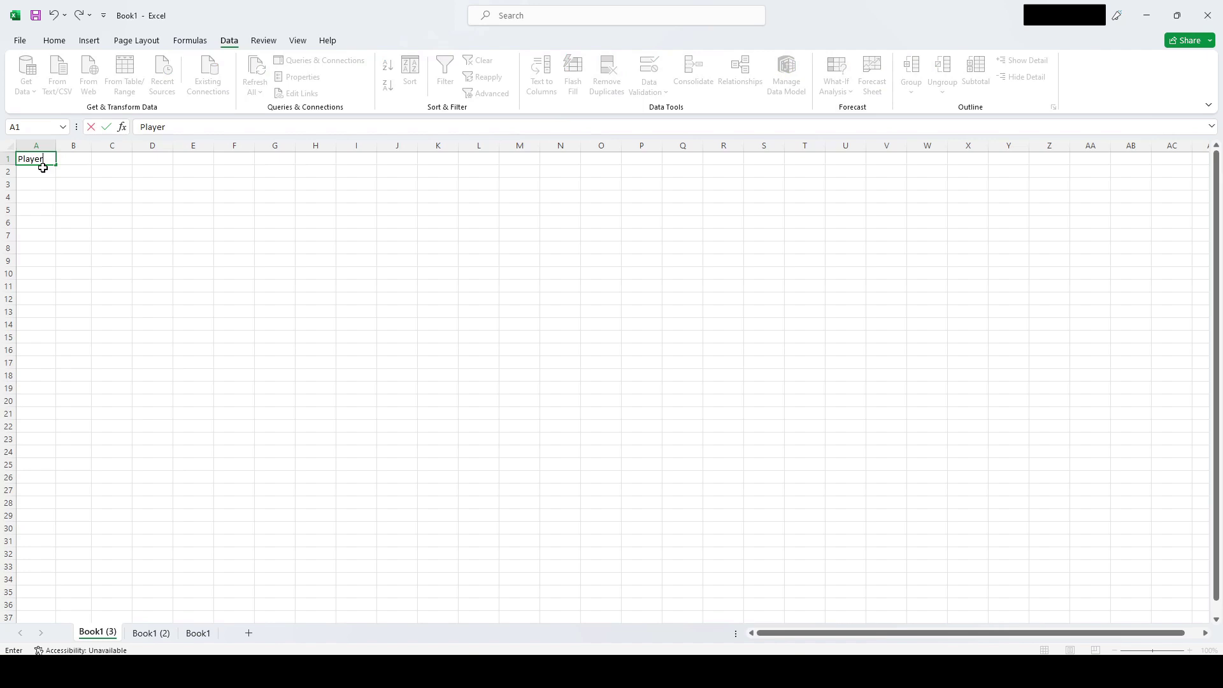
key("Tab")
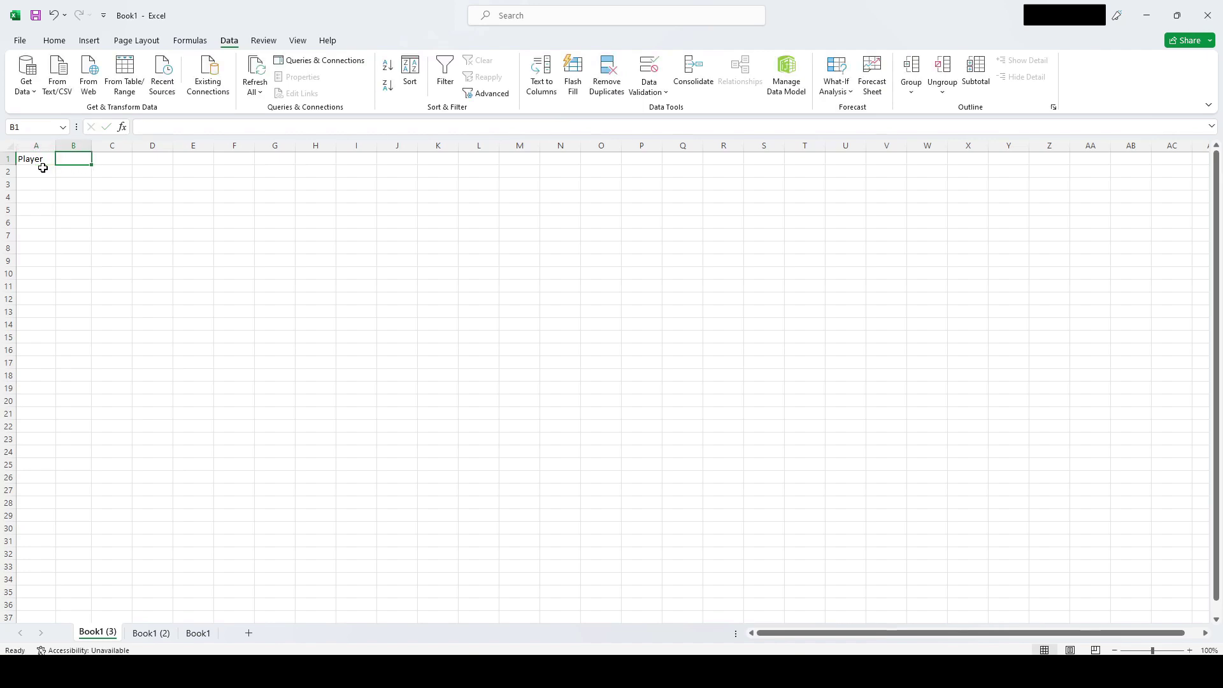
type("Kills")
key("Tab")
type("d")
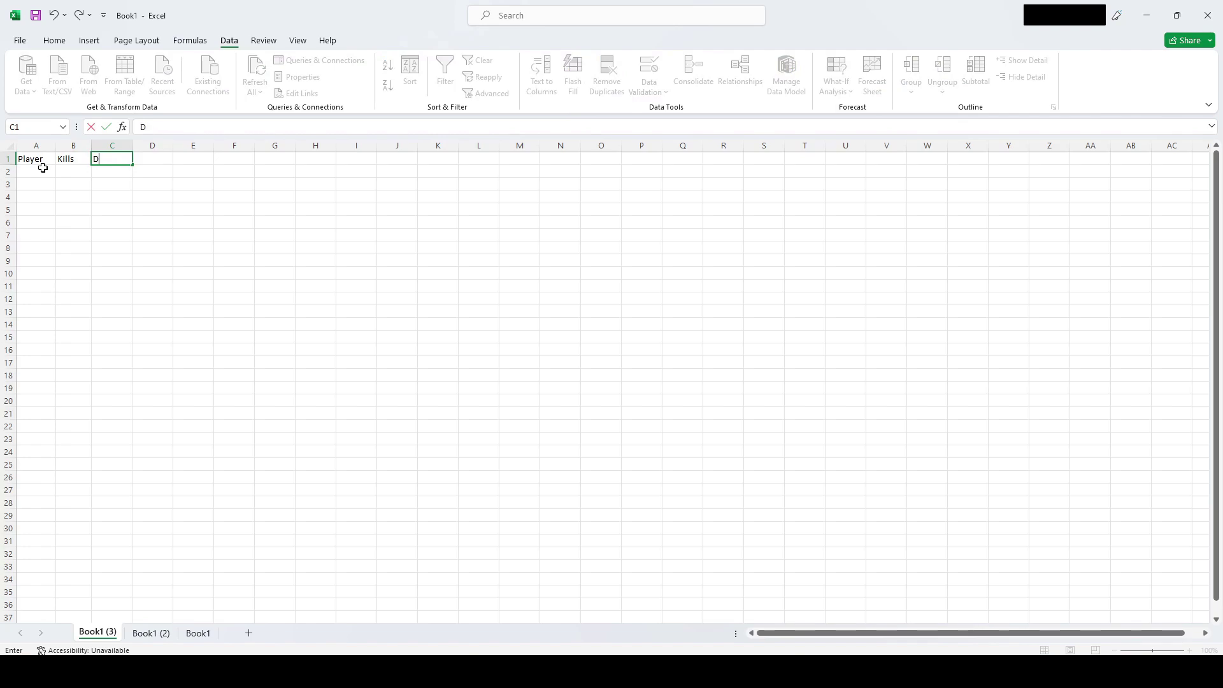
type("eaths")
key("Return")
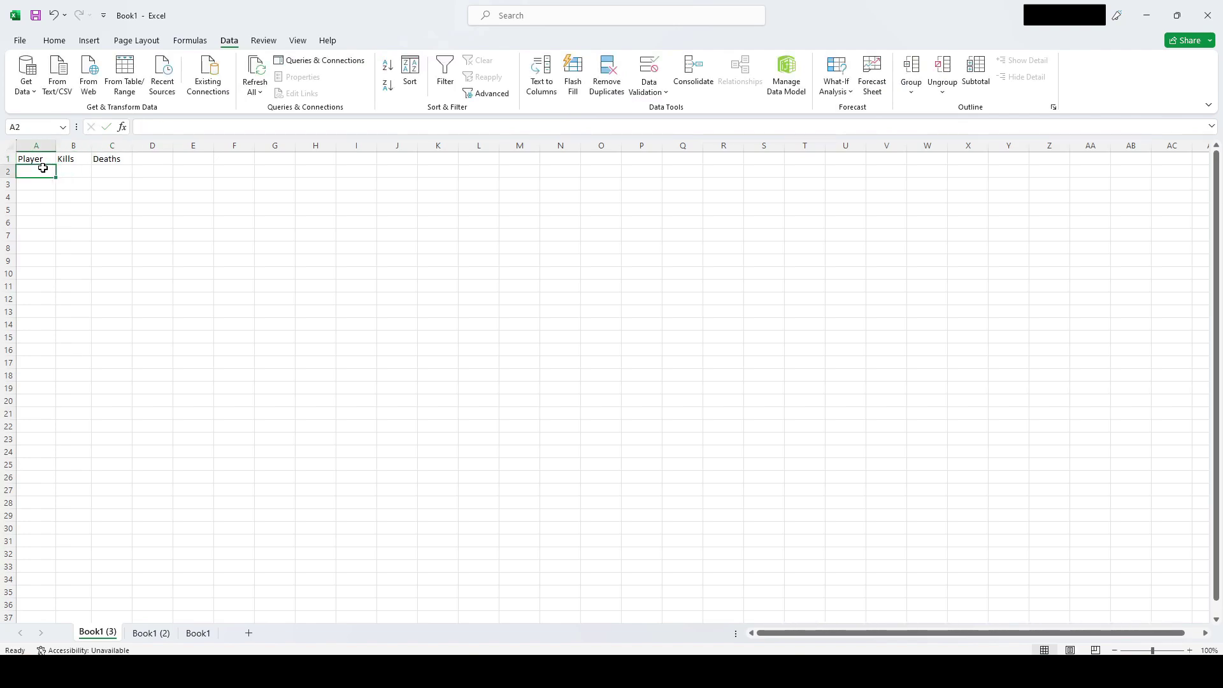
Step: Fill in two player names, kills 324098 and 32409832, and deaths 324 and 94
type("Calmbee")
key("Return")
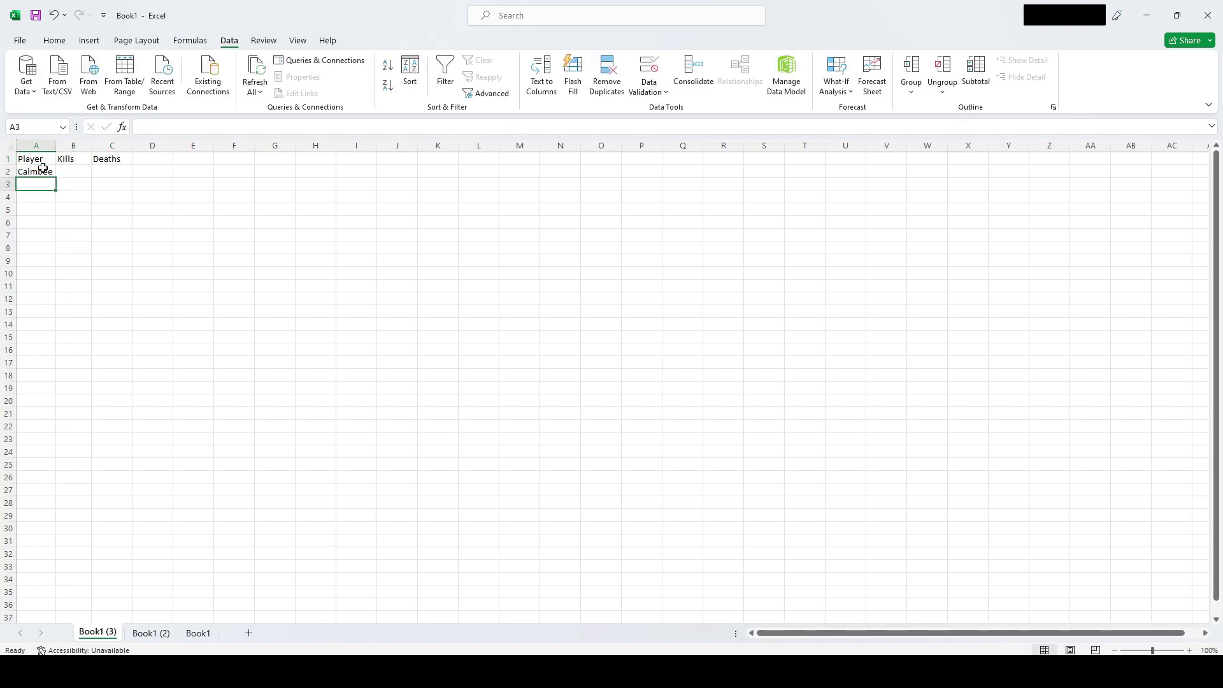
type("littlebee")
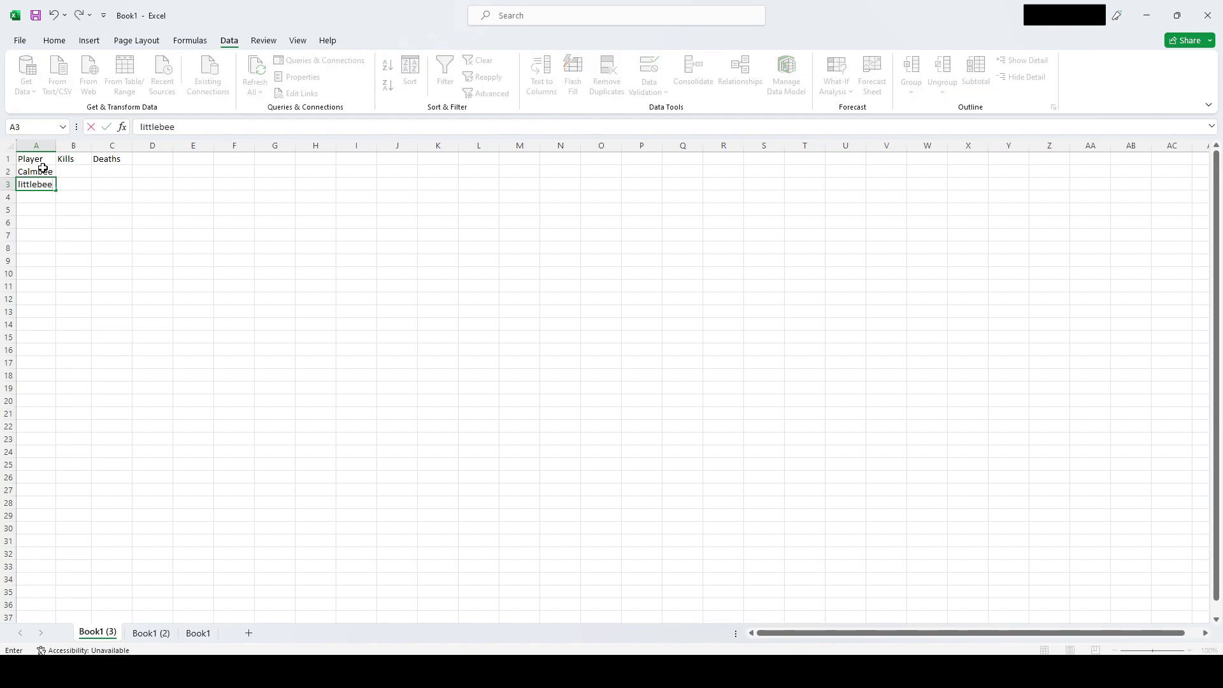
key("Up")
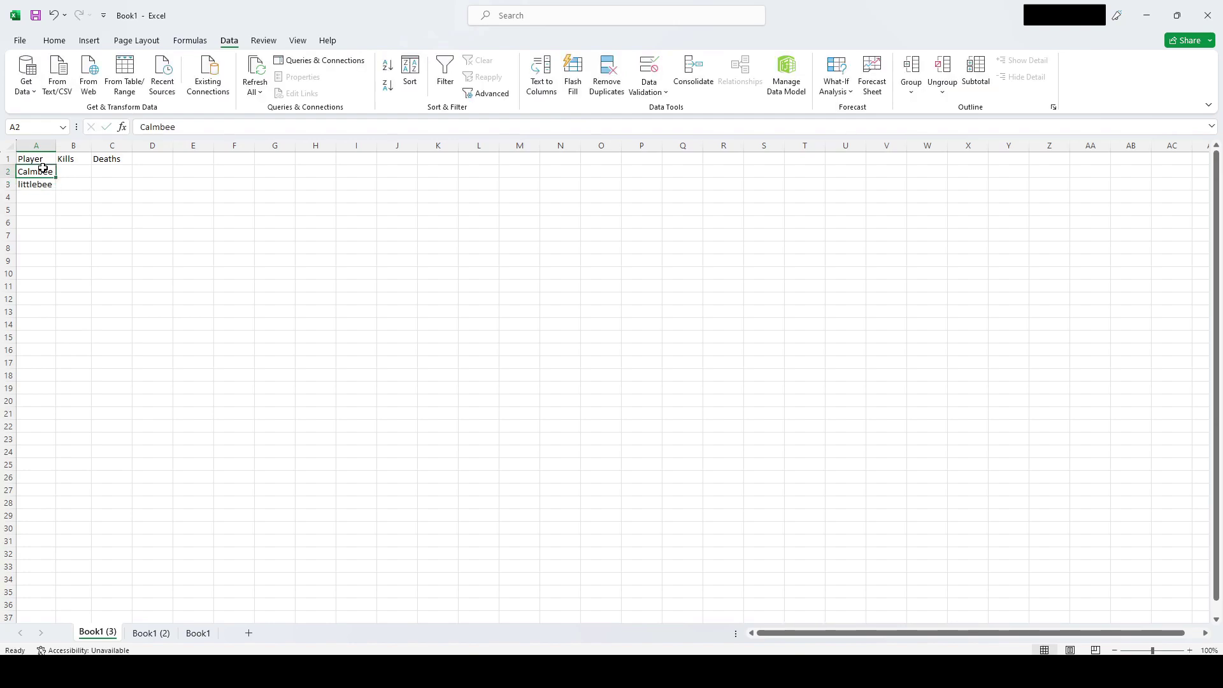
key("Right")
type("324098")
key("Return")
type("32409832")
key("Return")
key("Up")
key("Up")
key("Right")
type("324")
key("Return")
type("94")
key("Tab")
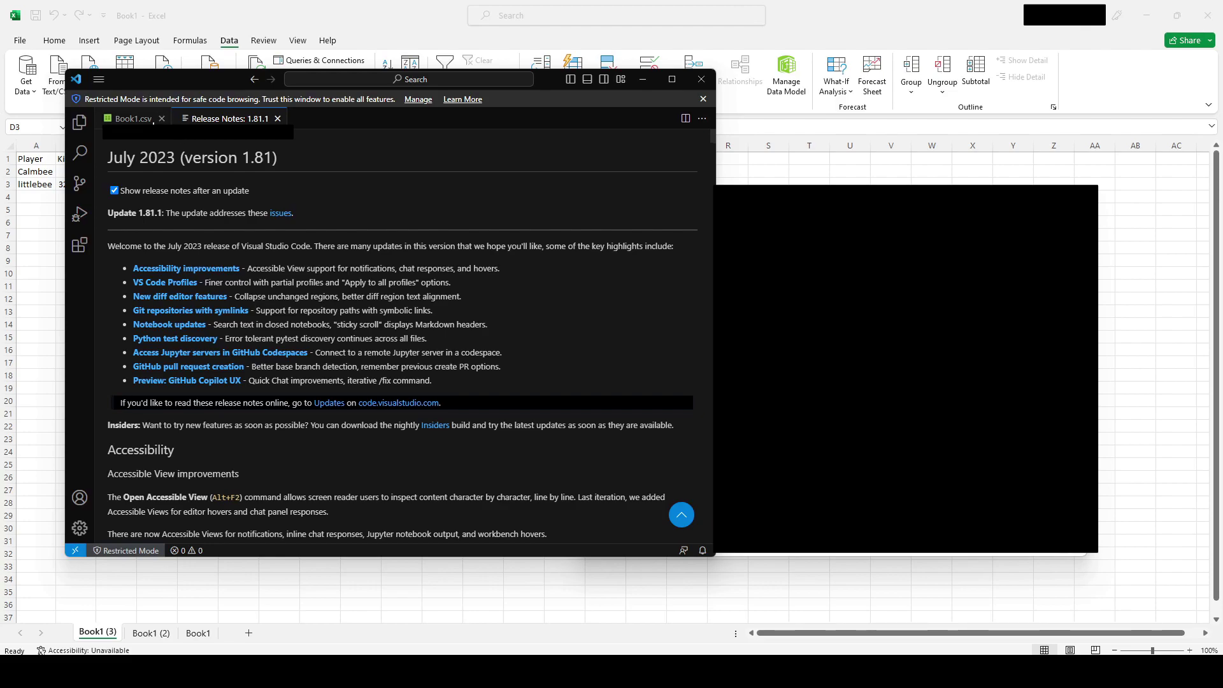
Step: Select the two data lines of Book1.csv in VS Code
left_click(132, 119)
left_click_drag(241, 176, 139, 163)
key("ctrl+c")
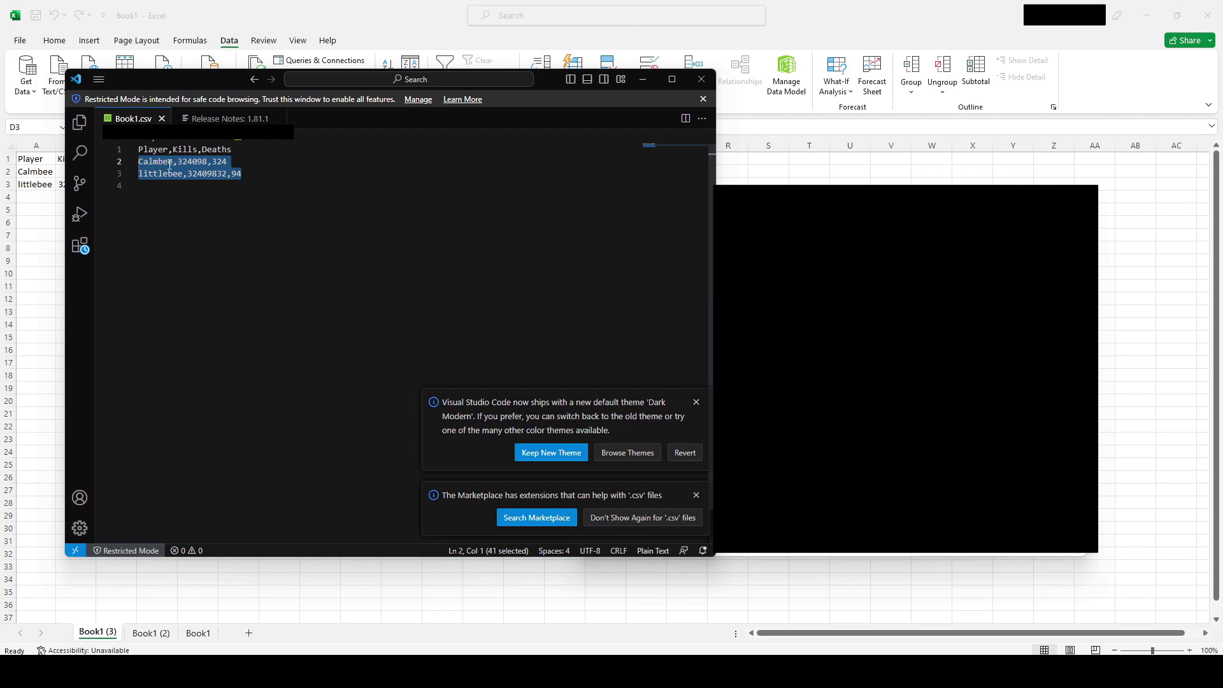
mouse_move(767, 672)
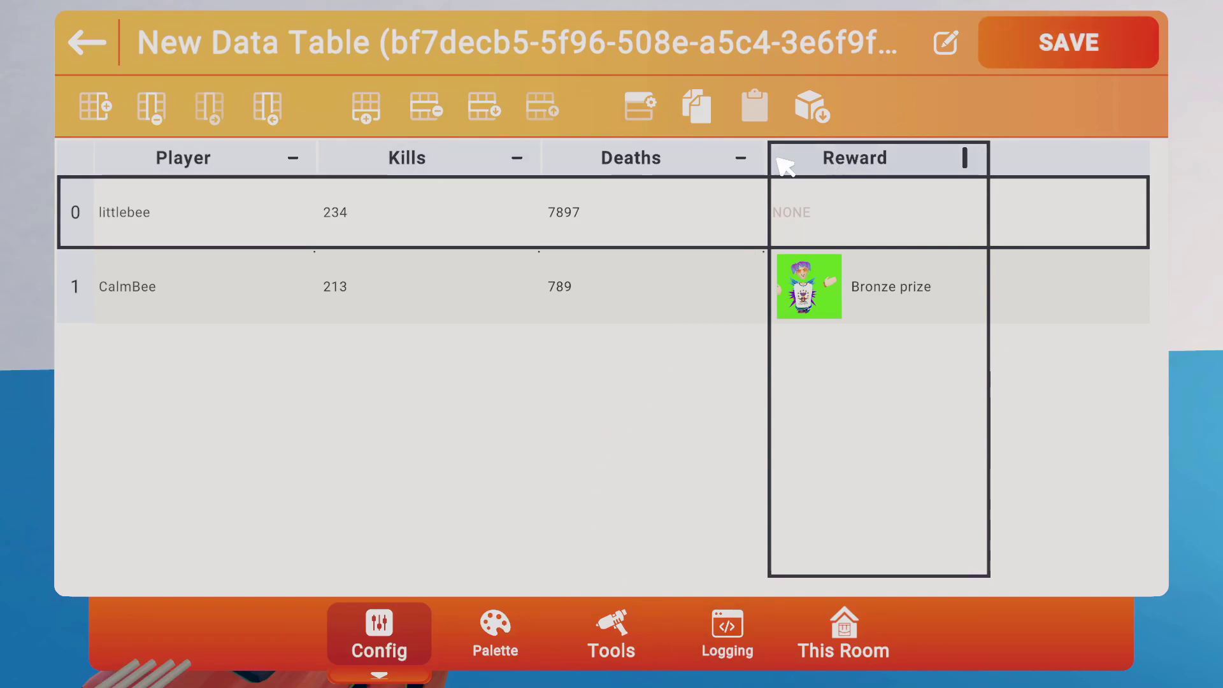
Step: Delete the Reward column and paste the CSV player, kills and deaths rows into the generator's Data field
left_click(165, 111)
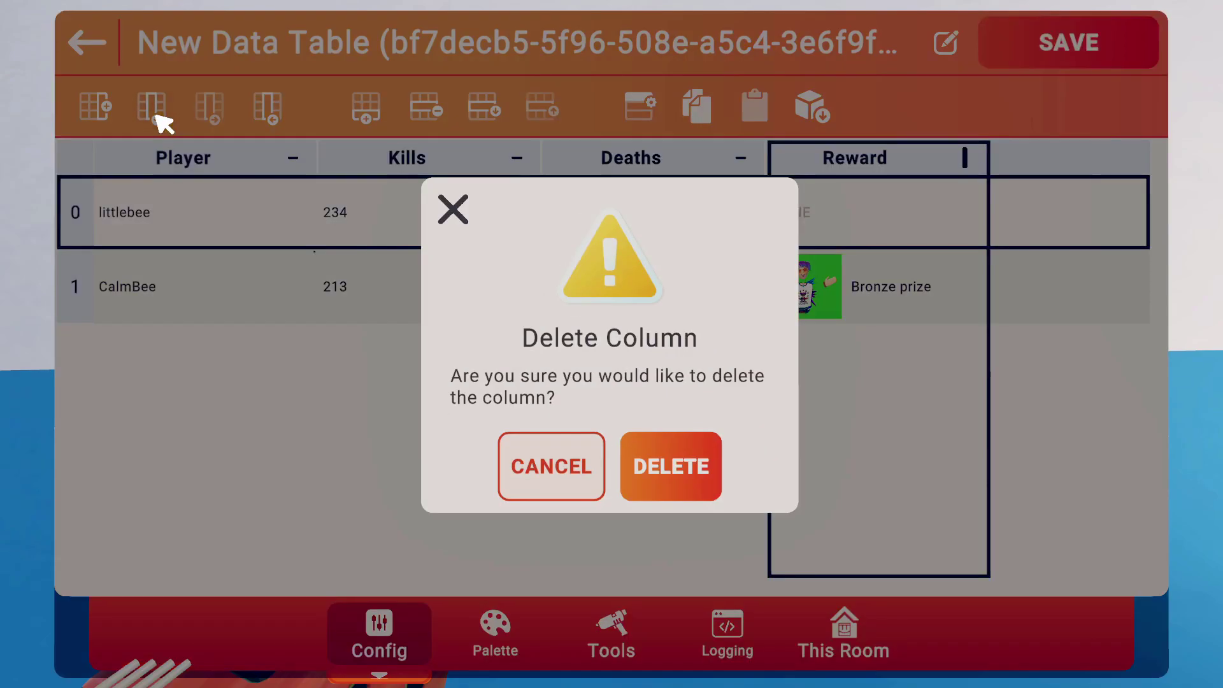
left_click(707, 474)
left_click(810, 109)
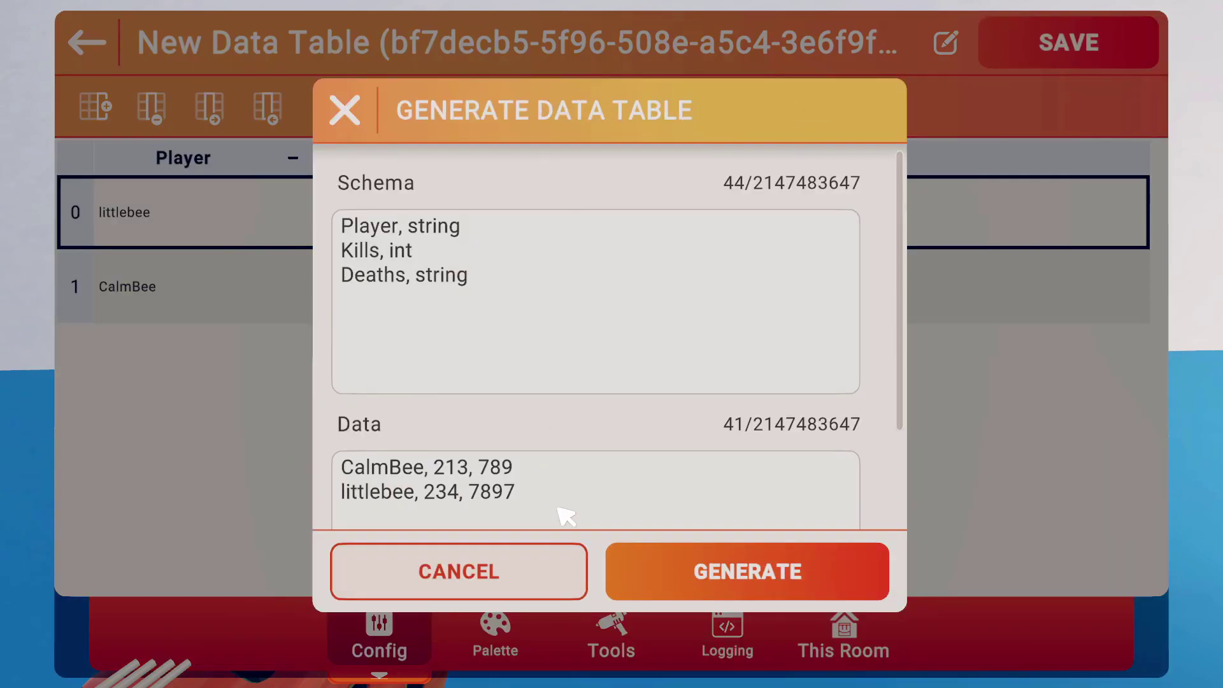
key("ctrl+a")
key("ctrl+v")
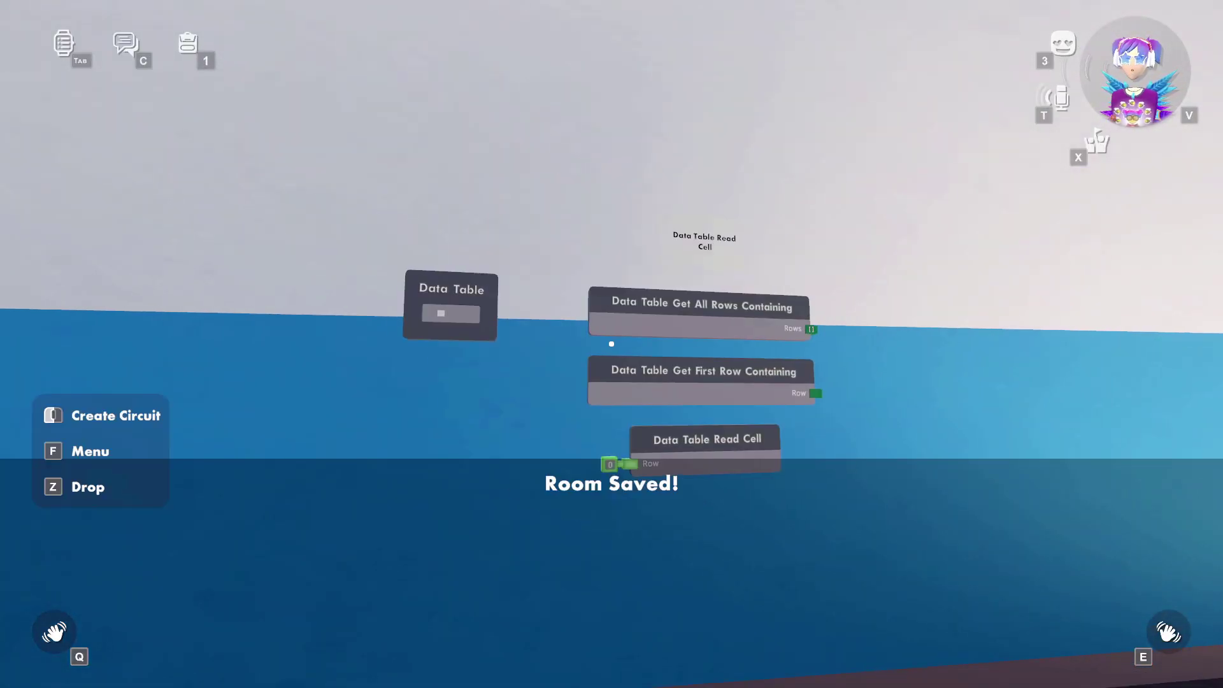
key("Tab")
Step: Open the Data Table chip's table editor and review the generator contents without changing anything
left_click(530, 199)
left_click(612, 344)
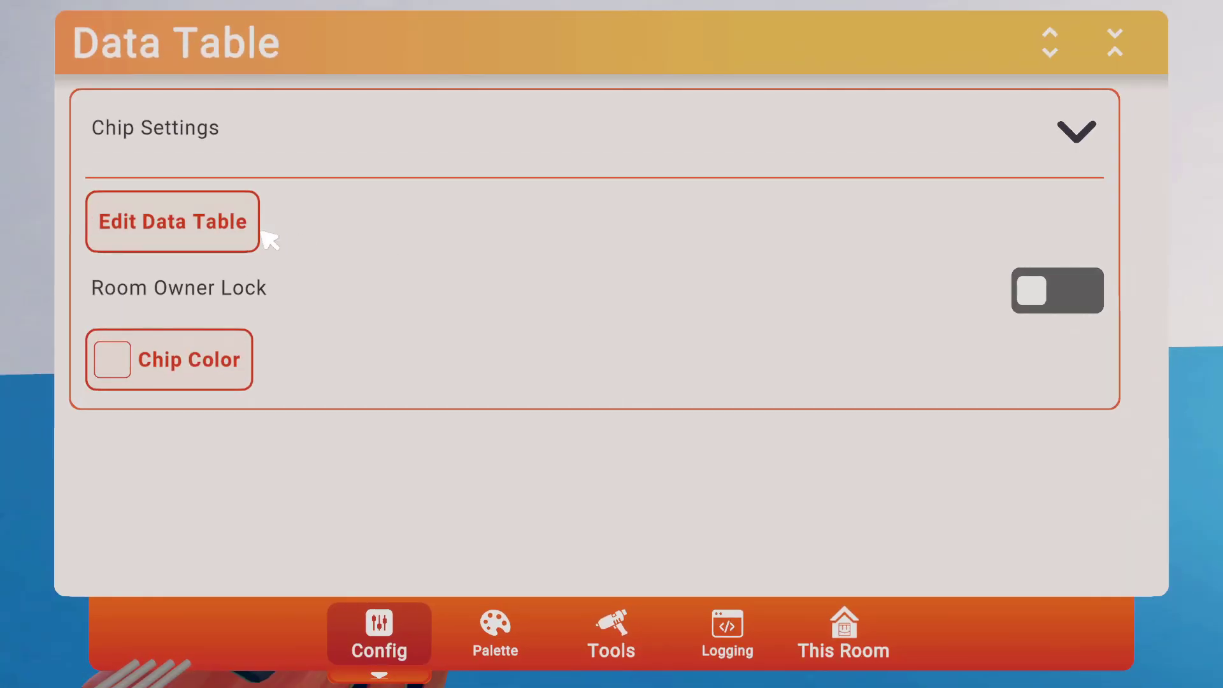
left_click(258, 237)
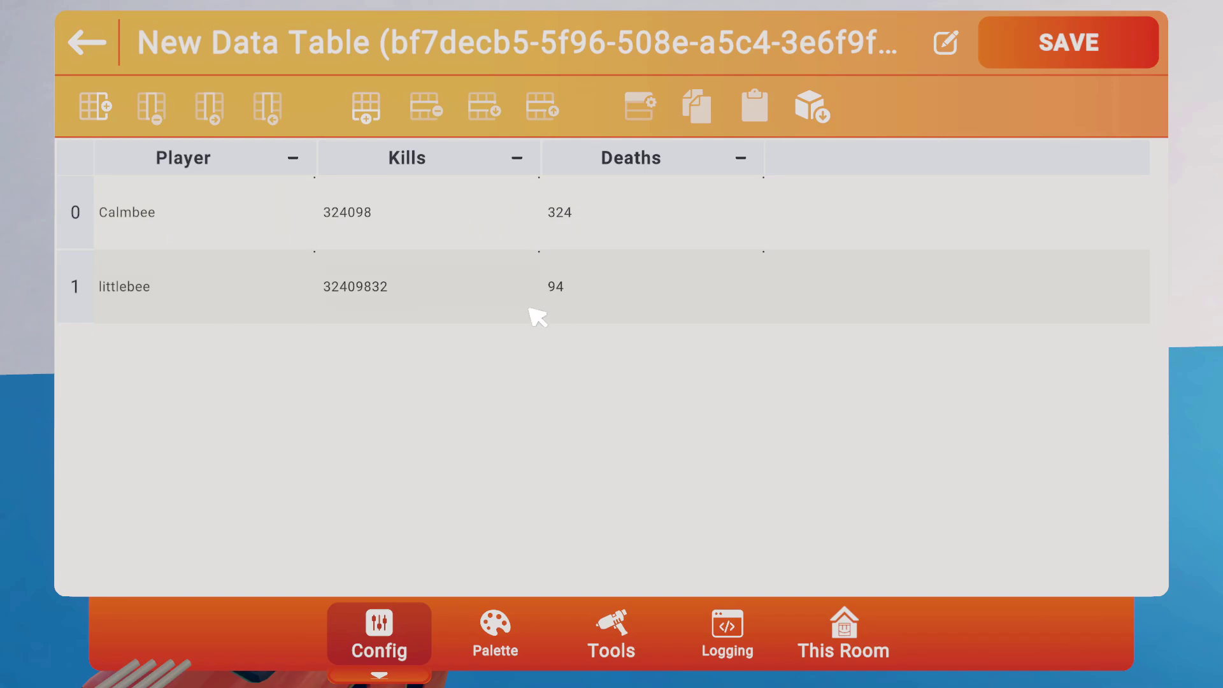
left_click(819, 120)
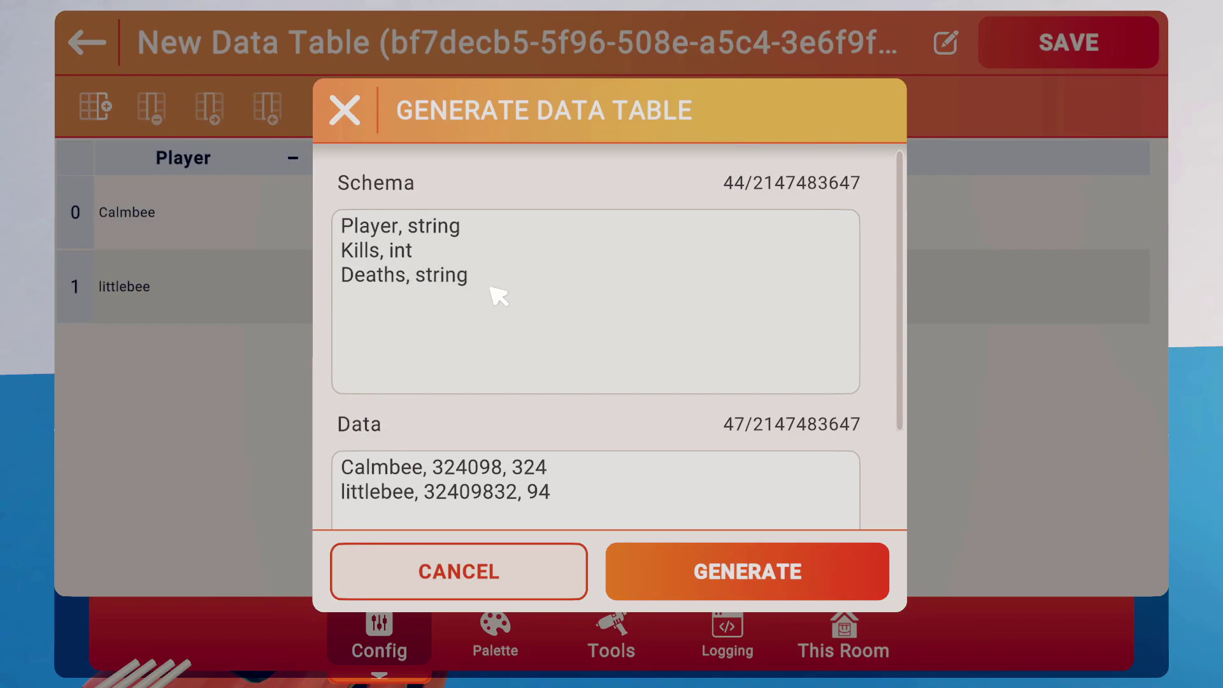
left_click(560, 560)
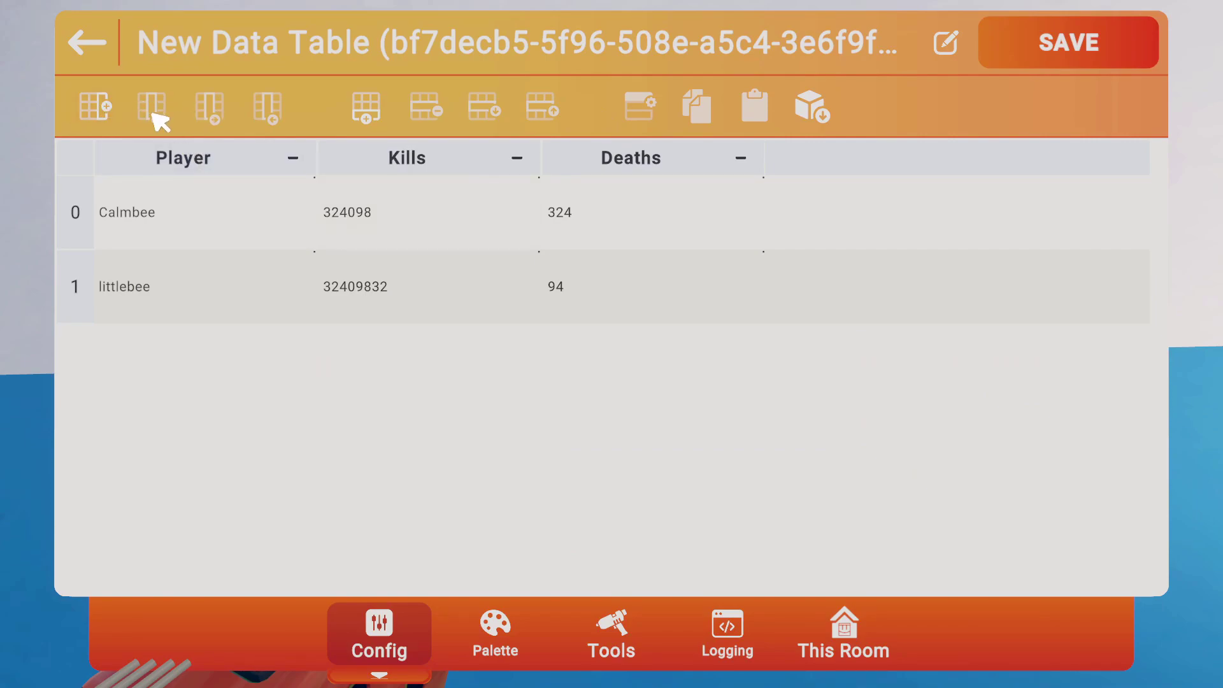
Step: Edit the schema text and generate the table with Player, Kills and Deaths columns and two rows
left_click(804, 113)
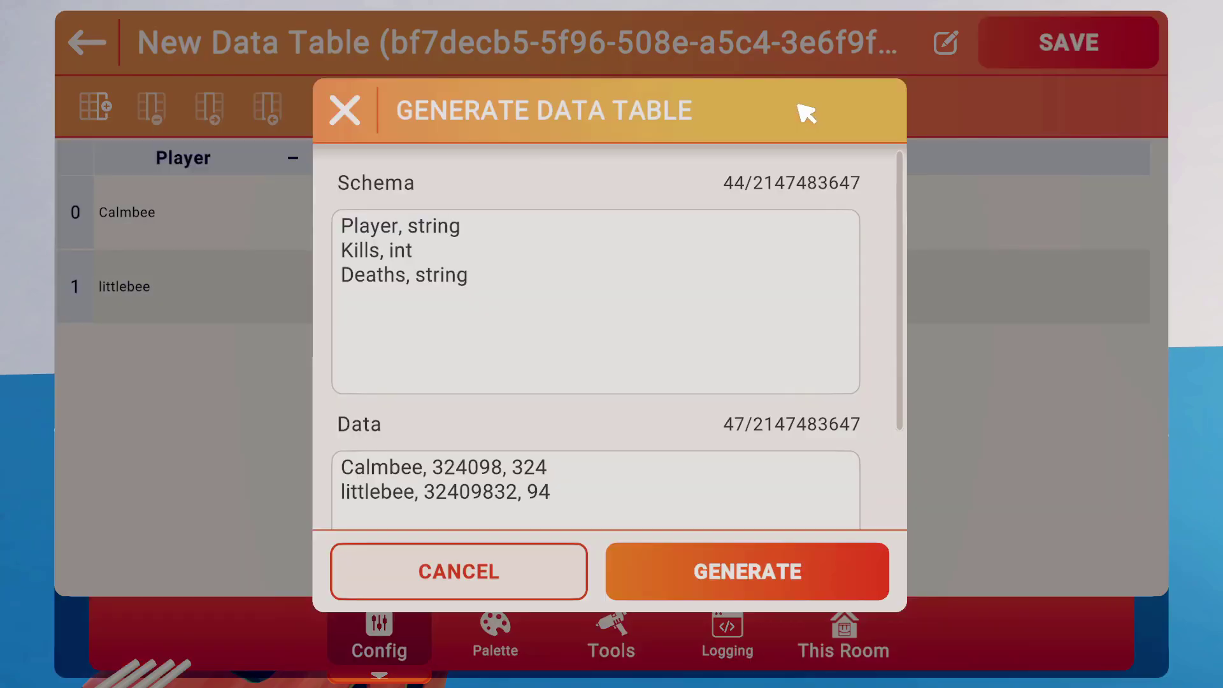
left_click(441, 247)
left_click(483, 283)
left_click(540, 559)
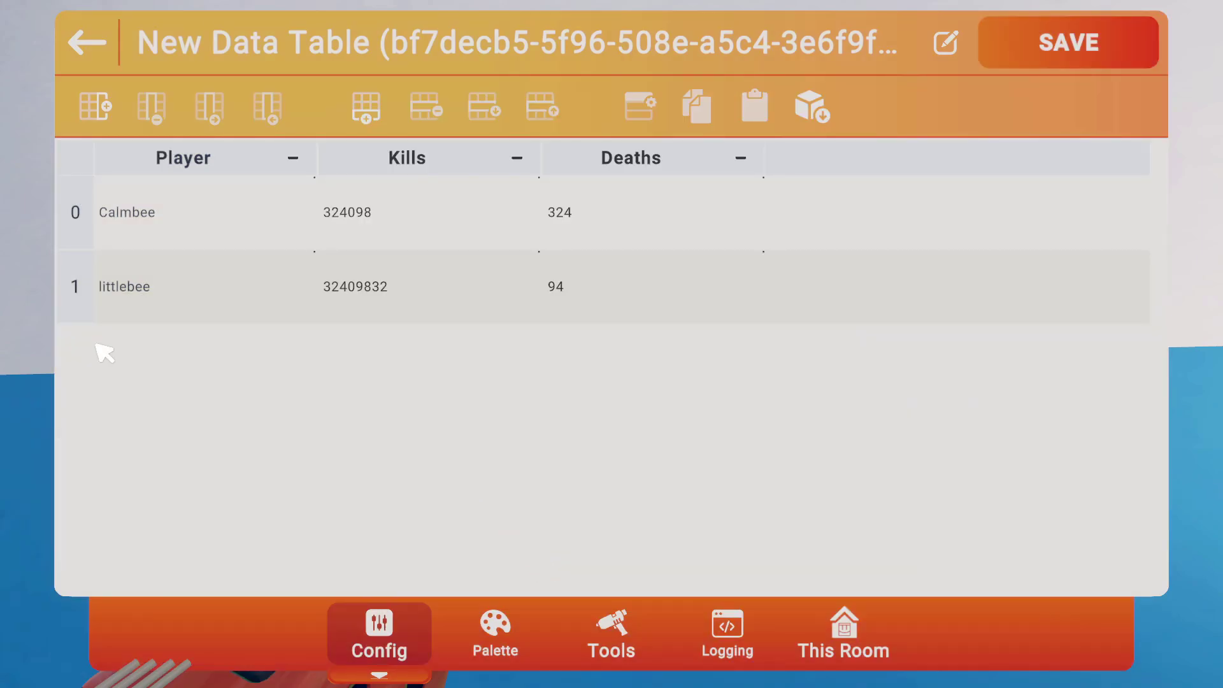
Step: Link the Get All Rows Containing chip to New Data Table, searching the Player column
key("Escape")
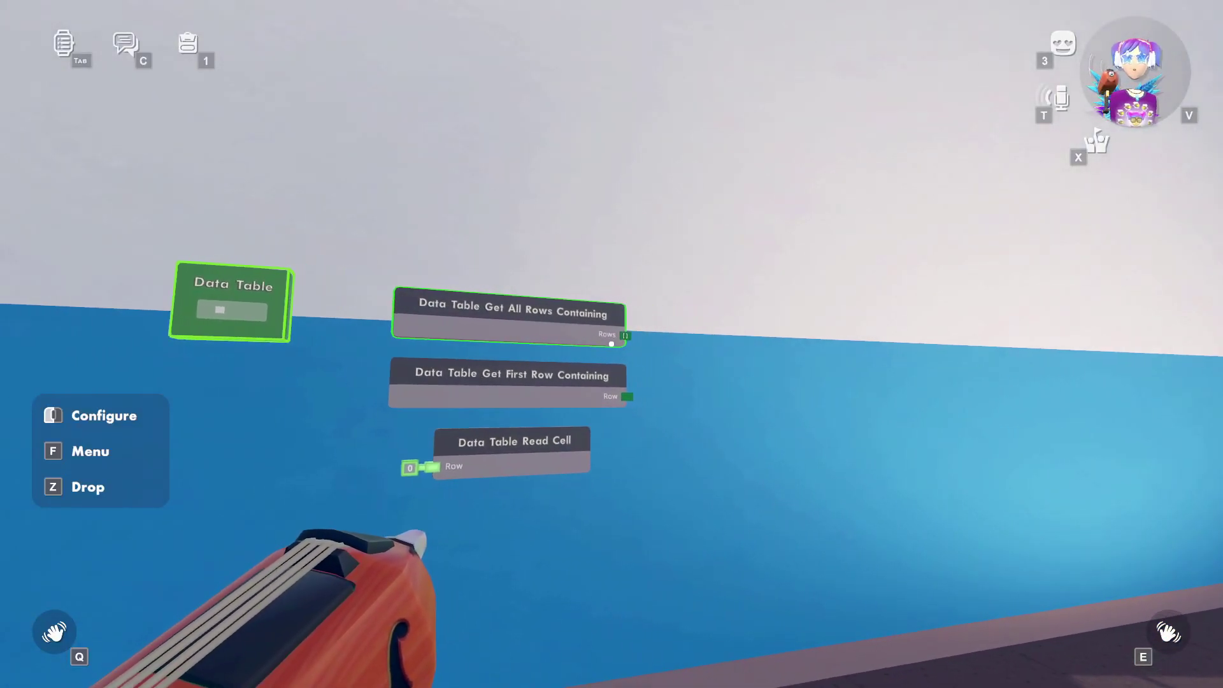
left_click(611, 343)
left_click(610, 637)
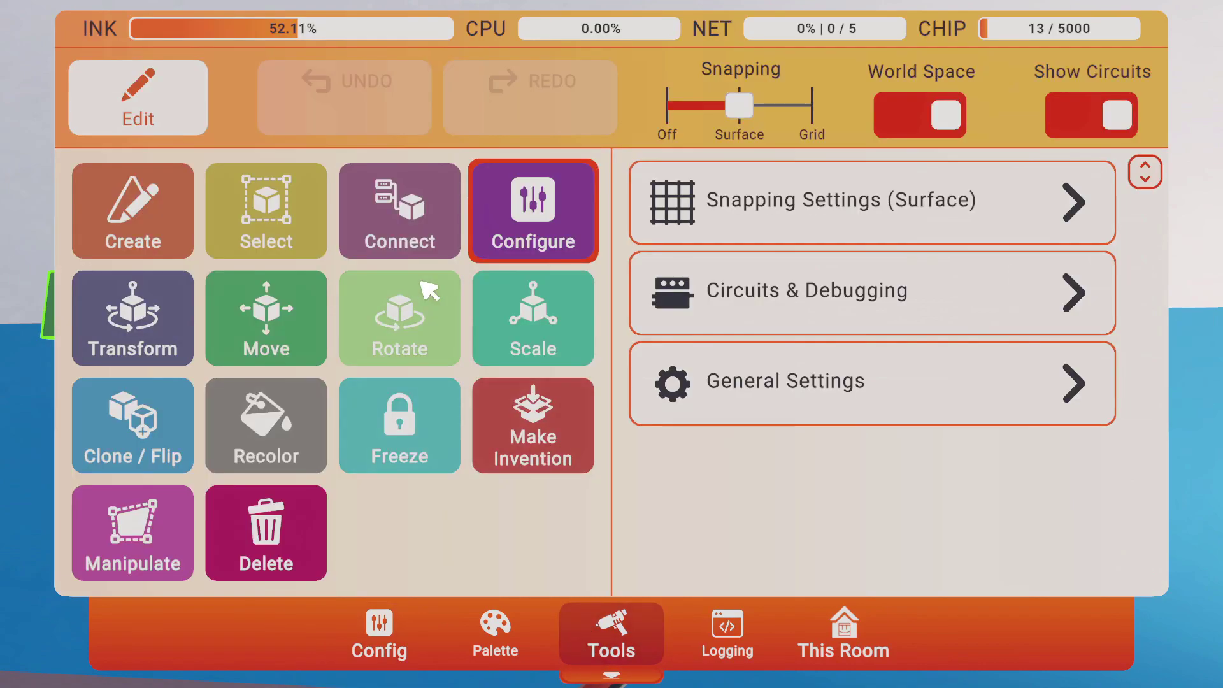
left_click(408, 242)
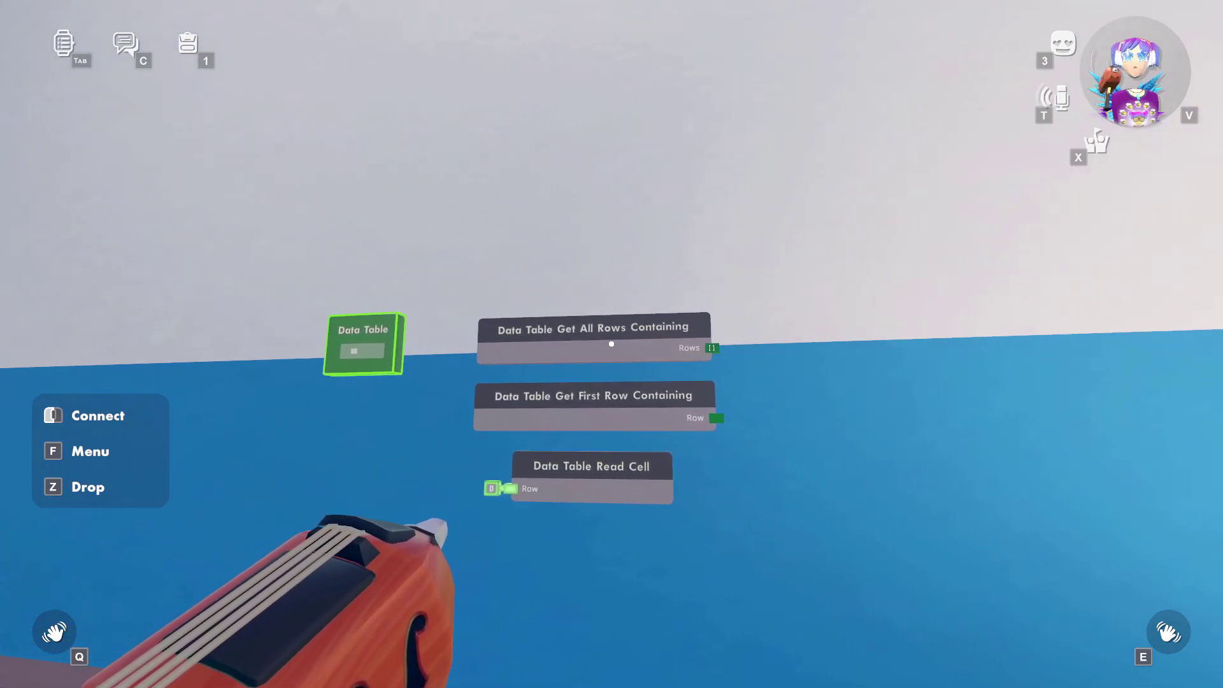
key("f")
left_click(533, 205)
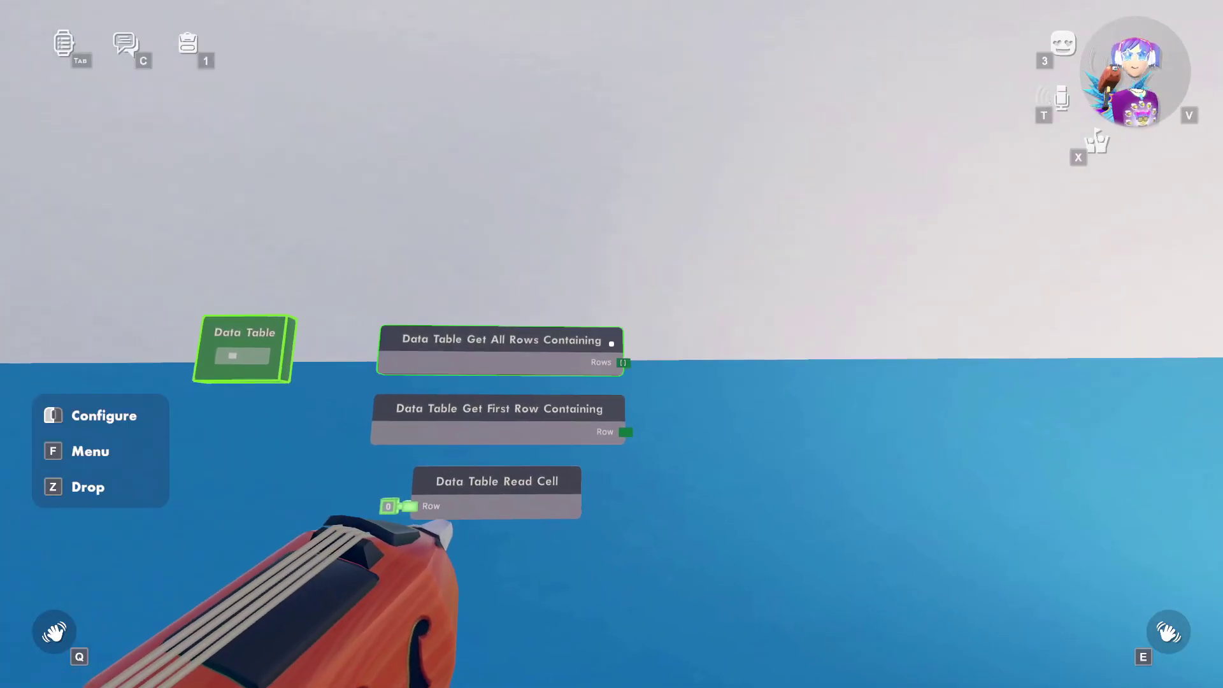
left_click(611, 344)
left_click(350, 277)
left_click(421, 204)
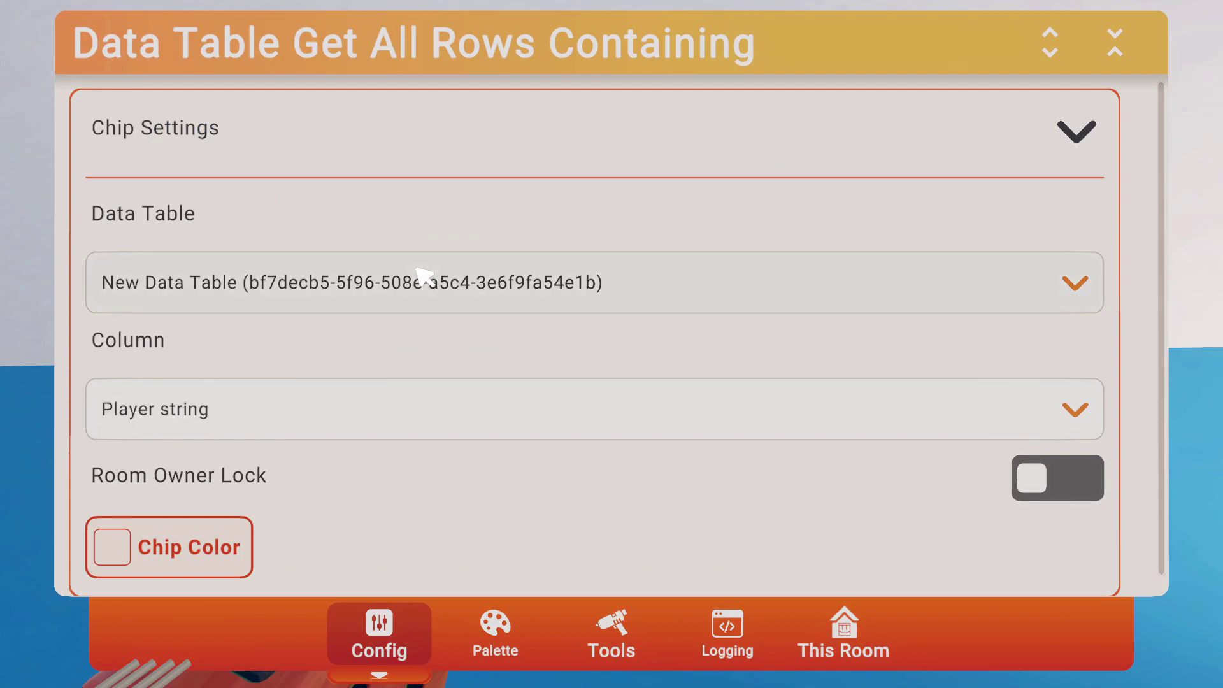
left_click(197, 416)
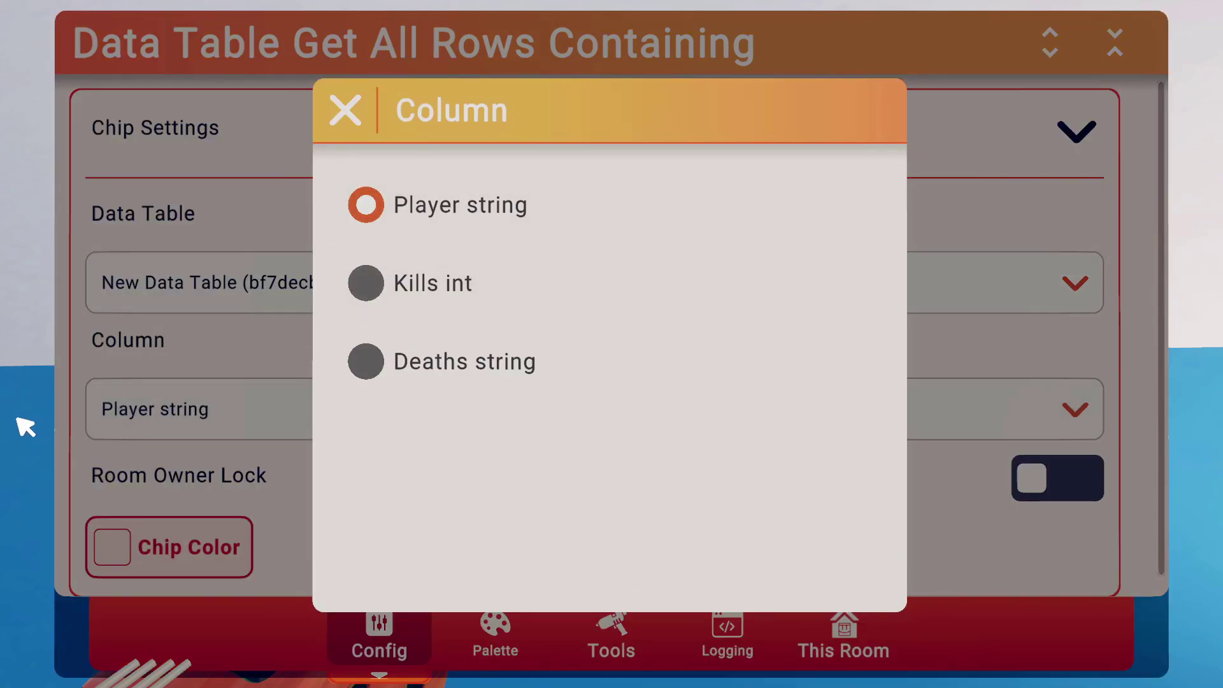
key("f")
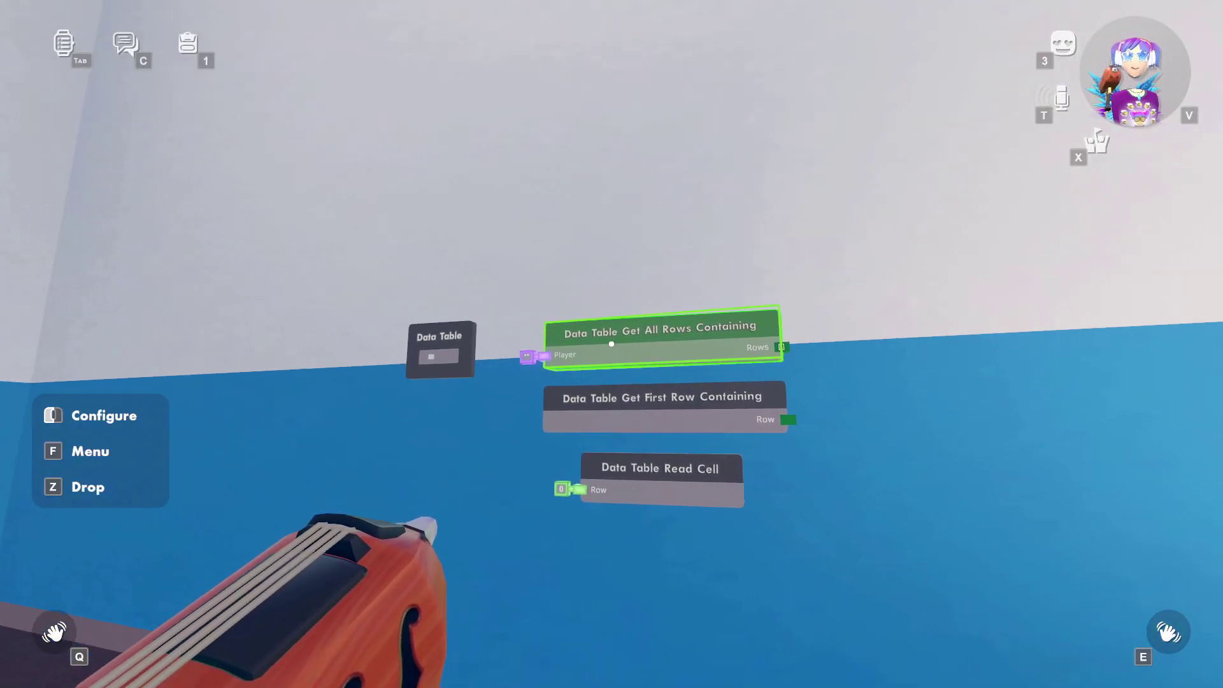
Step: Connect a string value with a player name to the chip's Player input
left_click(612, 344)
key("f")
left_click(400, 217)
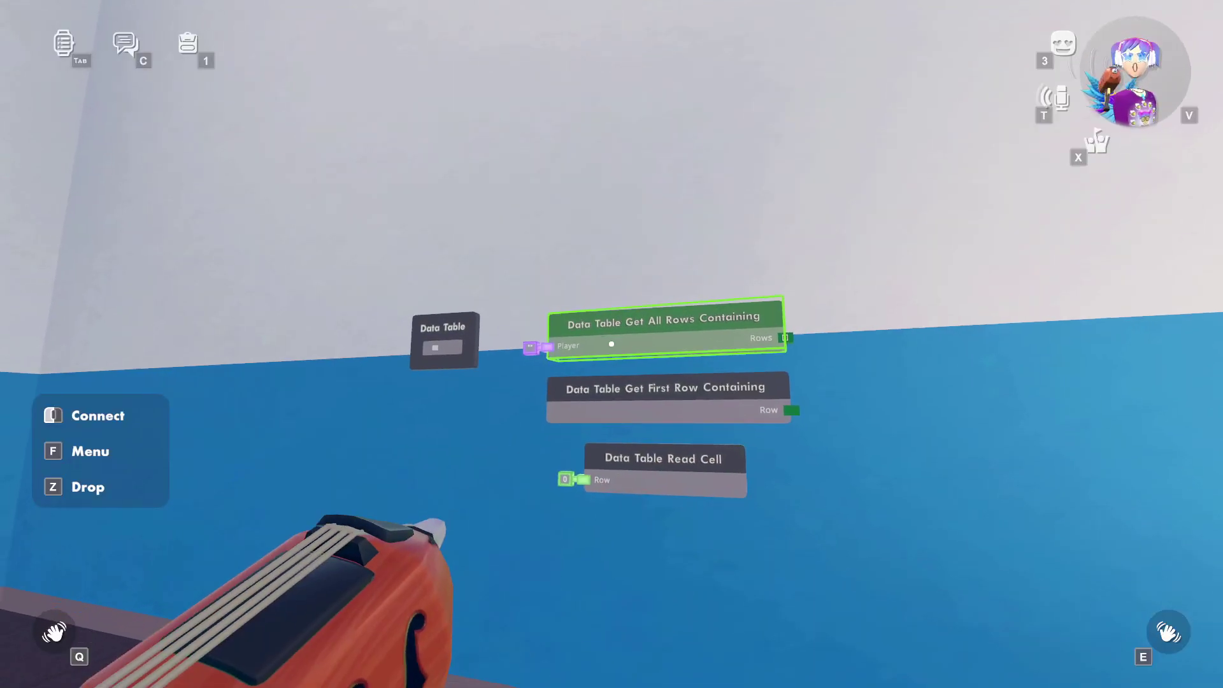
left_click(611, 344)
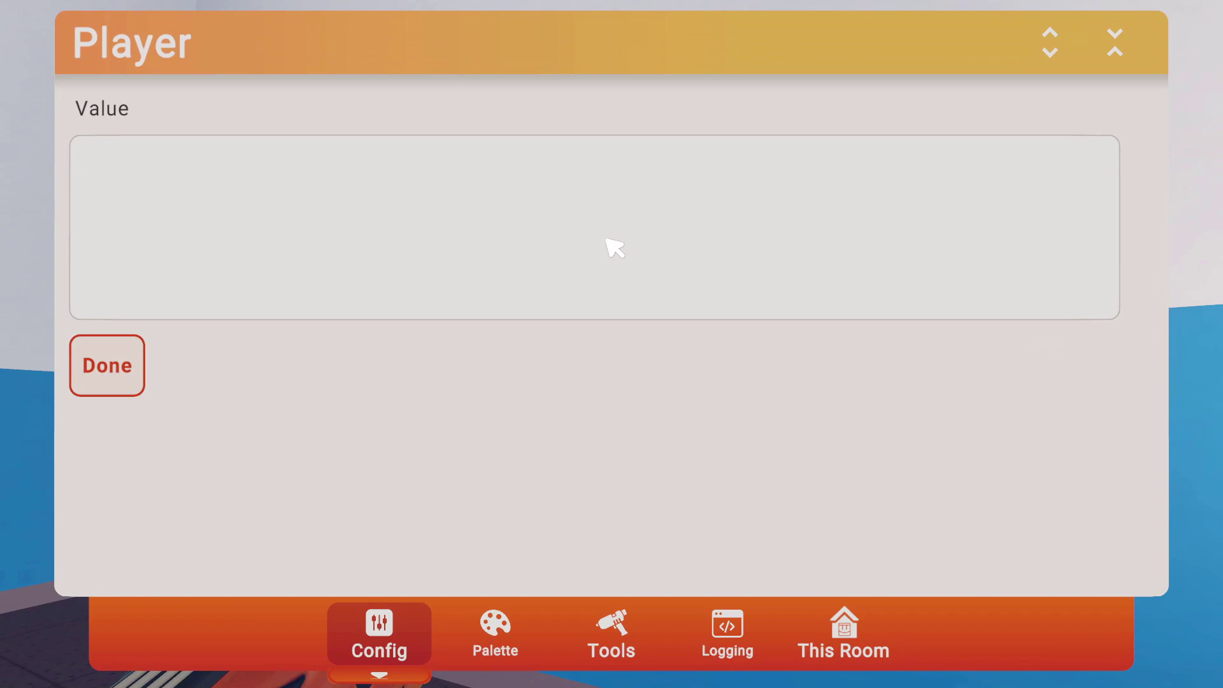
left_click(125, 380)
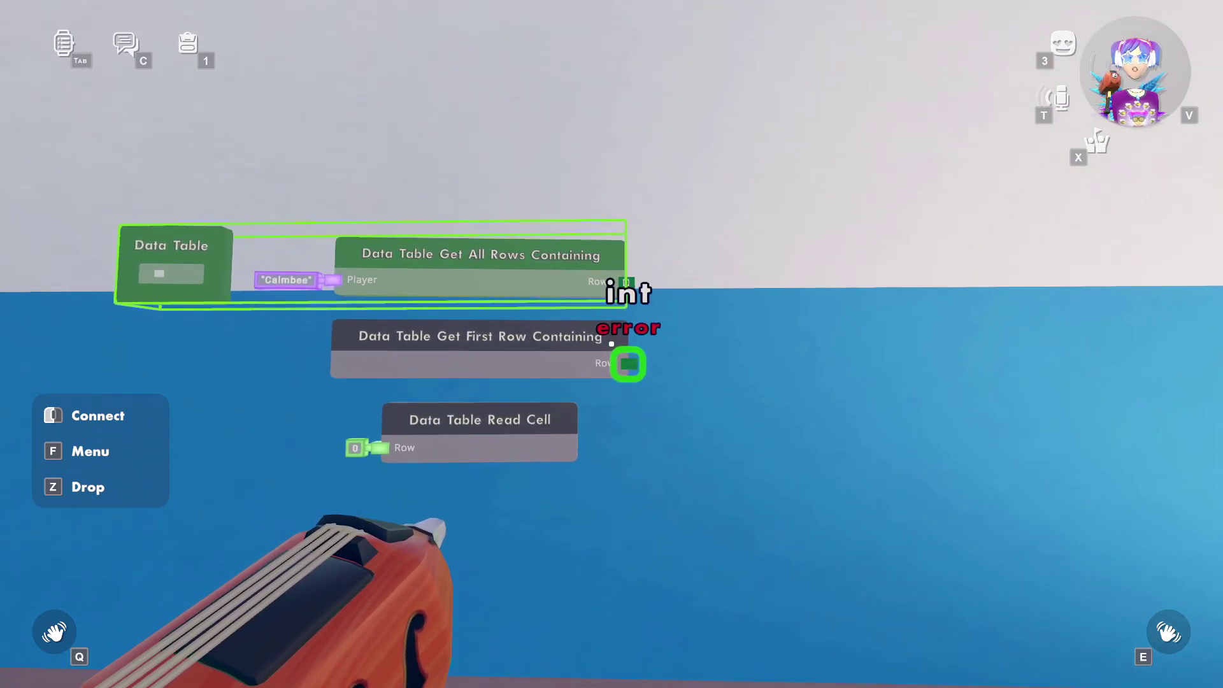
Step: Link the Get First Row Containing chip to New Data Table, searching the Player column
key("f")
left_click(612, 630)
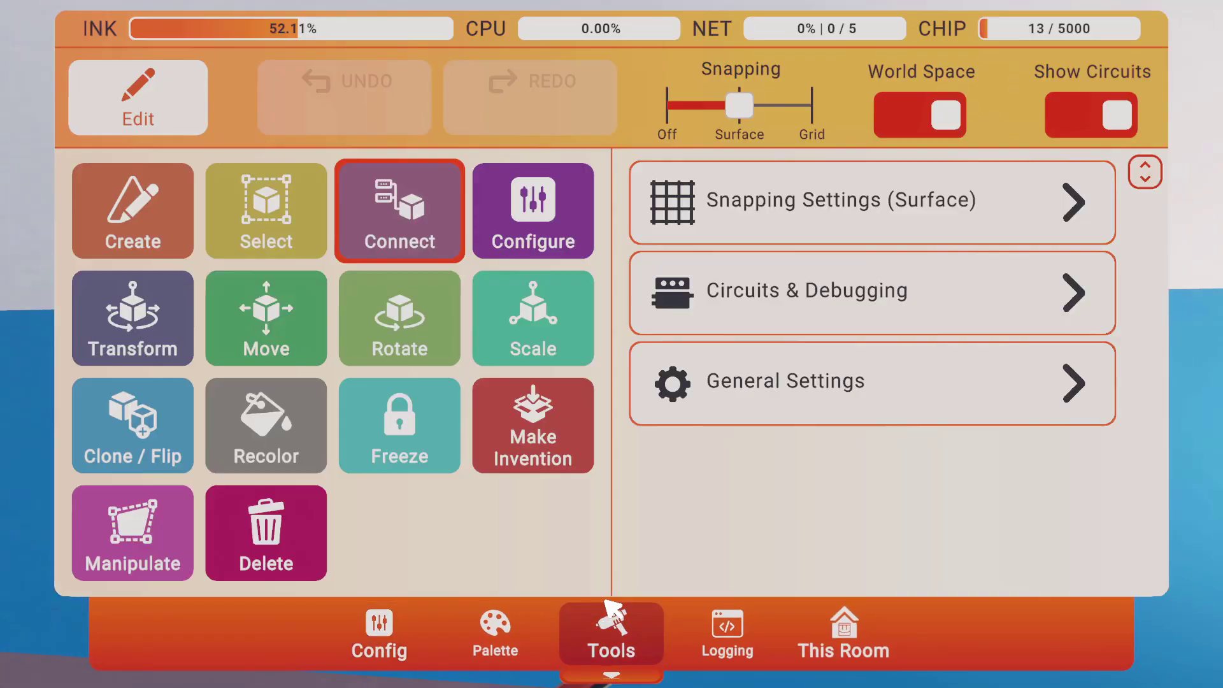
left_click(515, 238)
left_click(612, 344)
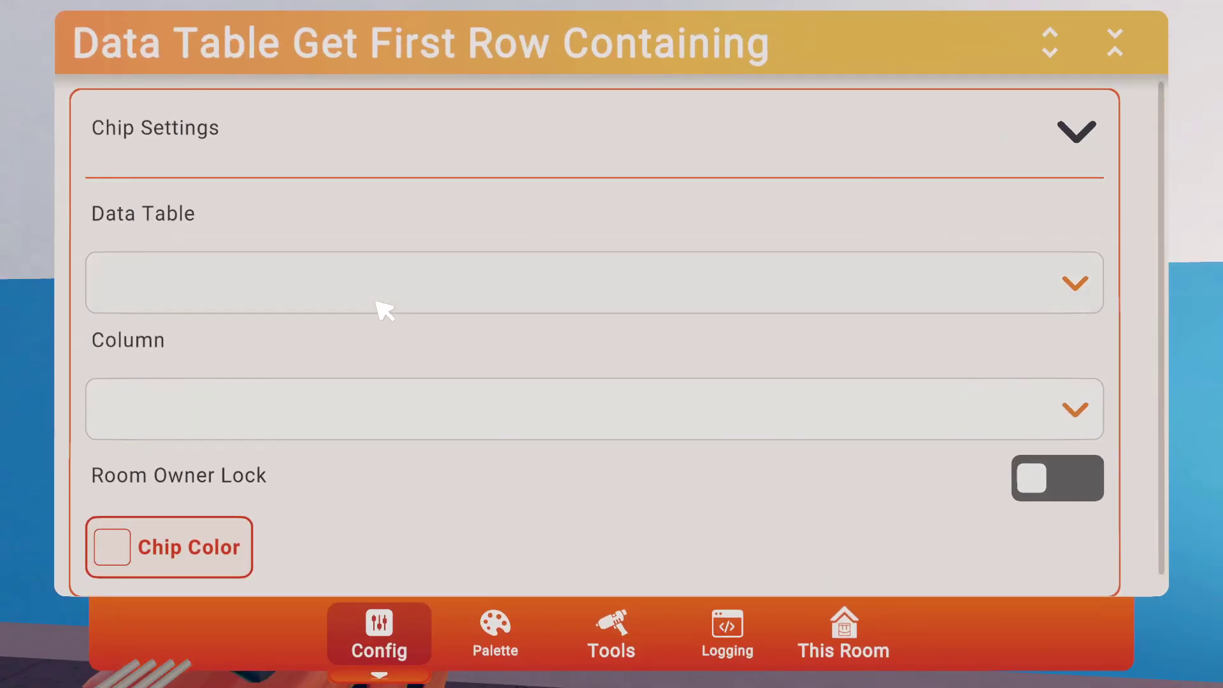
left_click(377, 299)
left_click(435, 186)
left_click(328, 402)
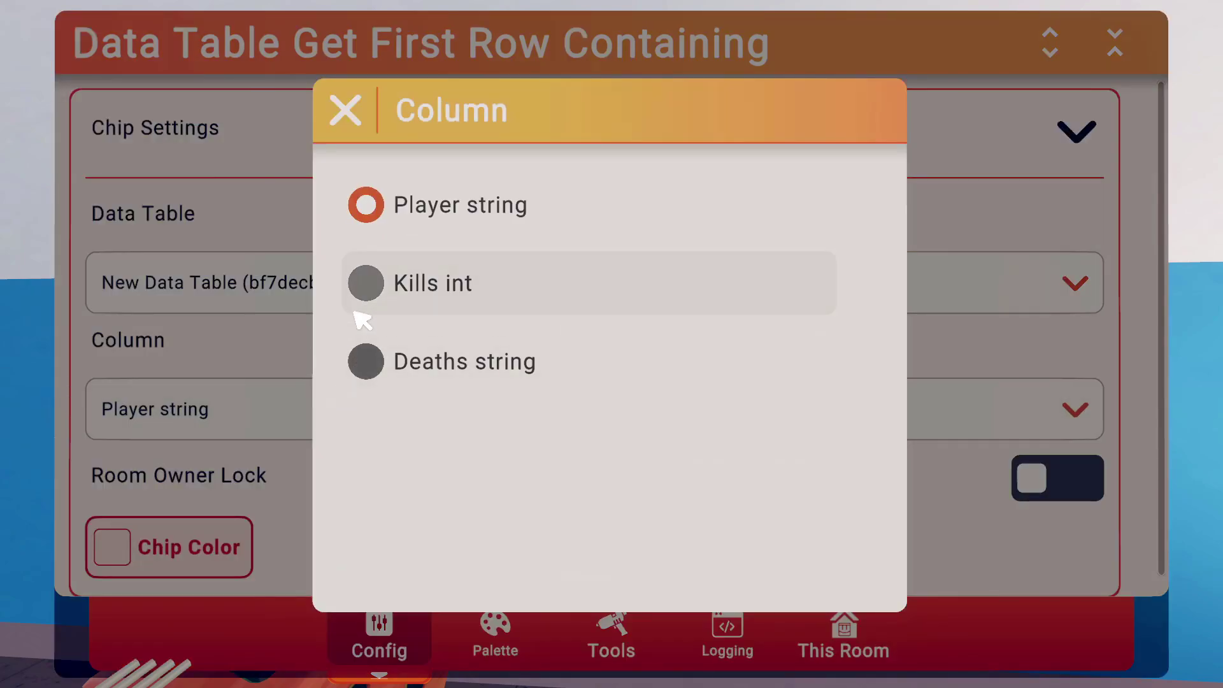
key("Escape")
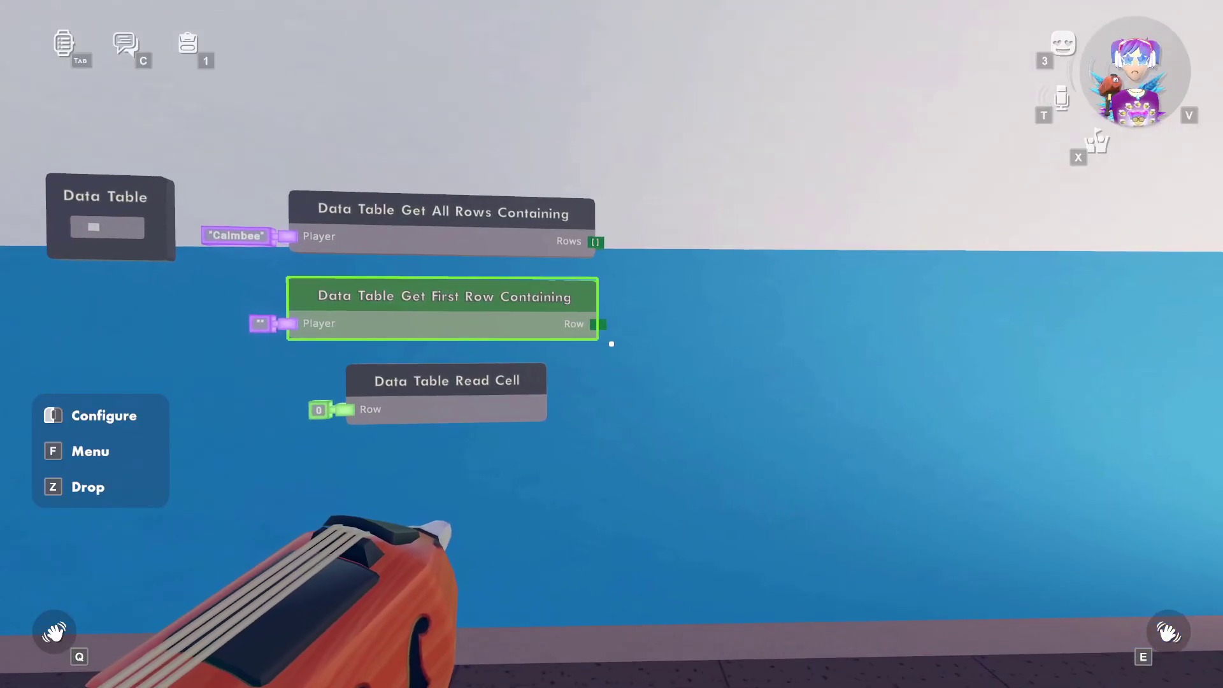
Step: Connect a string value 'littlebee' to the chip's Player input
left_click(612, 344)
left_click(612, 631)
left_click(357, 182)
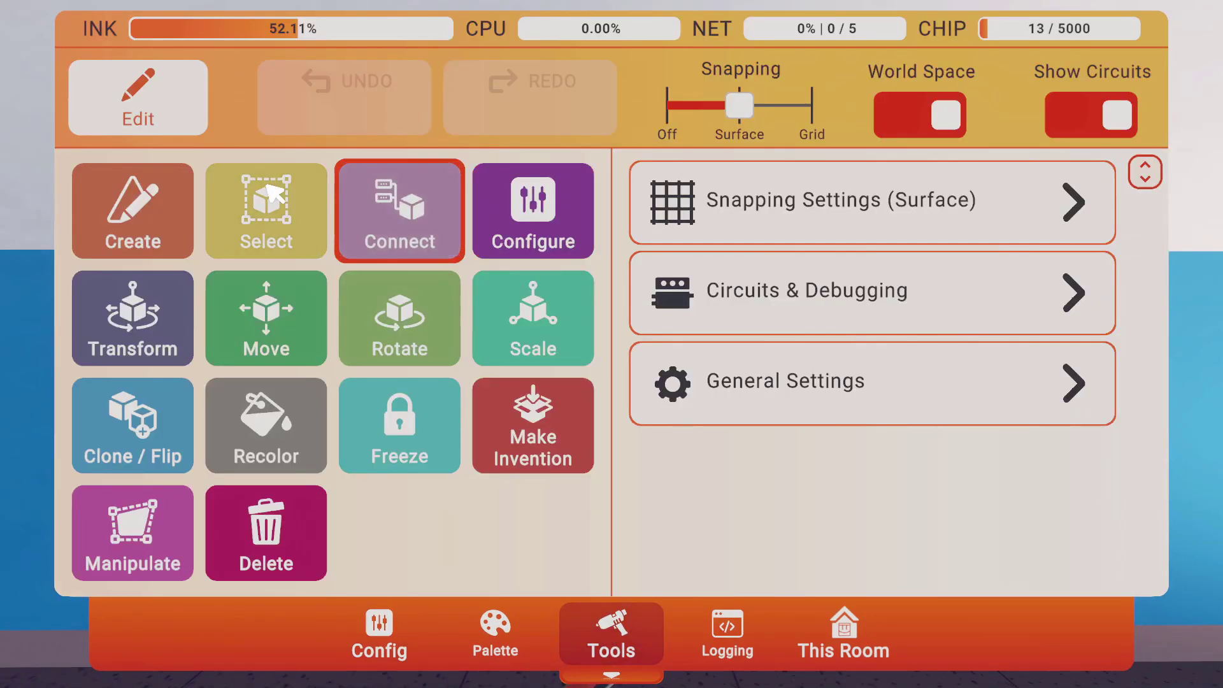
key("f")
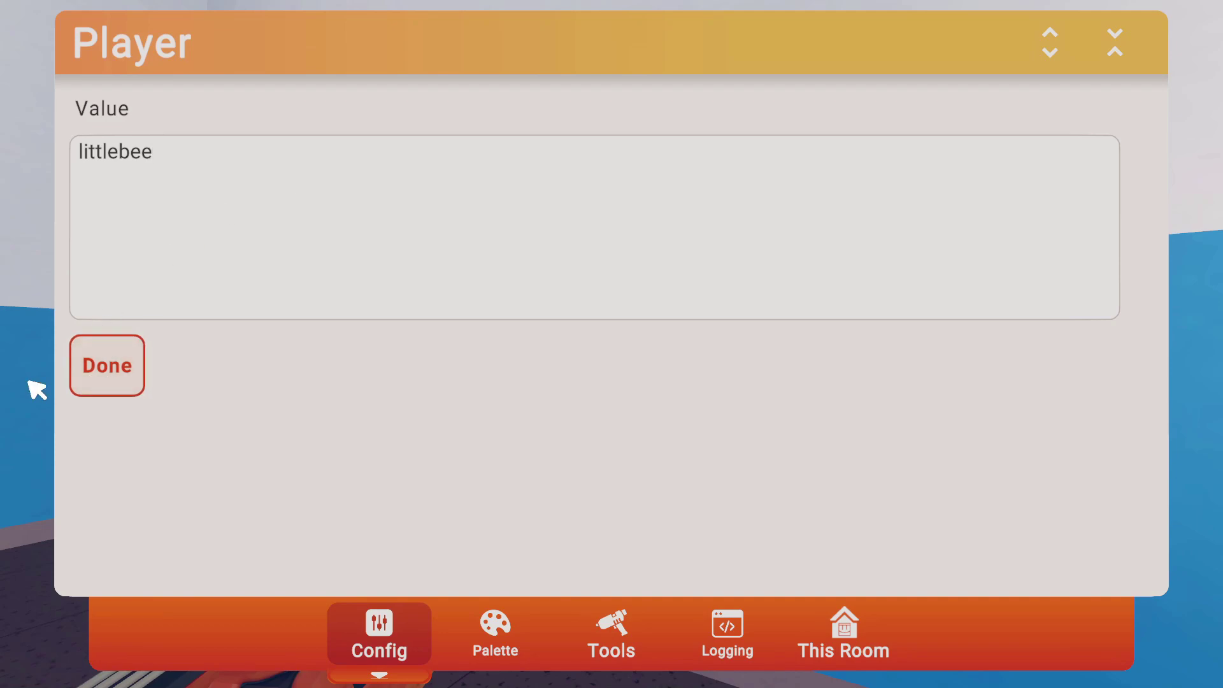
left_click(109, 376)
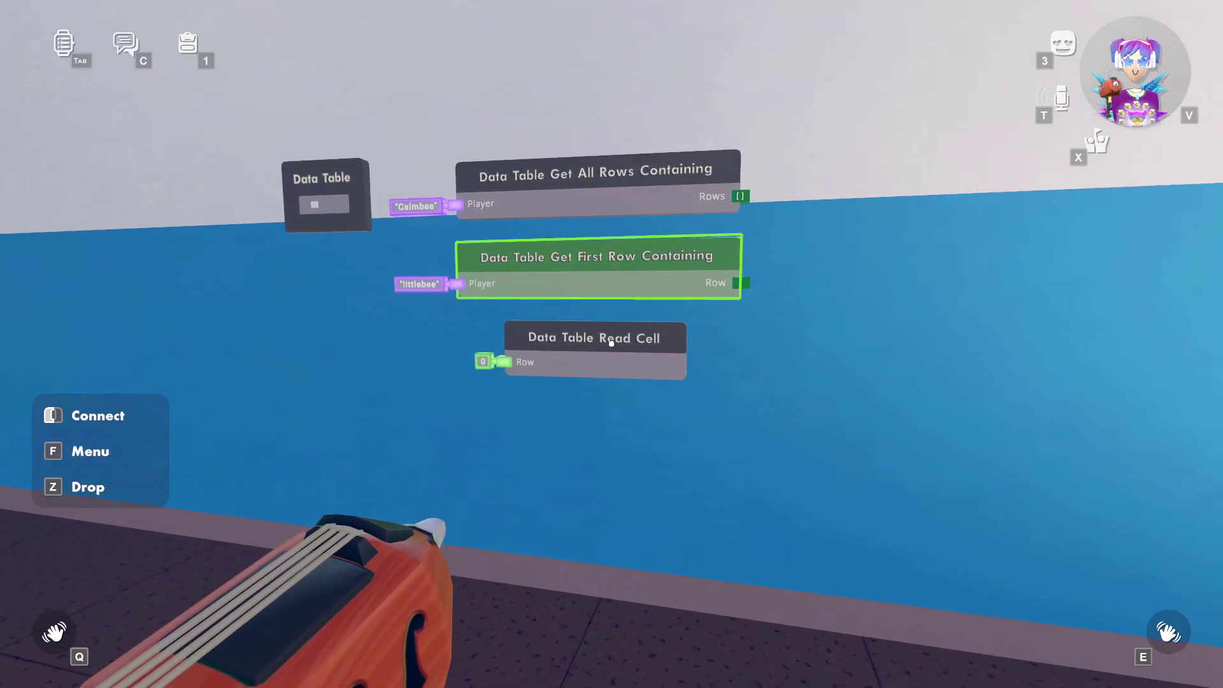
Step: Set the Read Cell chip to read New Data Table's Kills column
key("f")
left_click(631, 612)
left_click(534, 210)
left_click(612, 344)
left_click(406, 285)
left_click(449, 213)
left_click(354, 408)
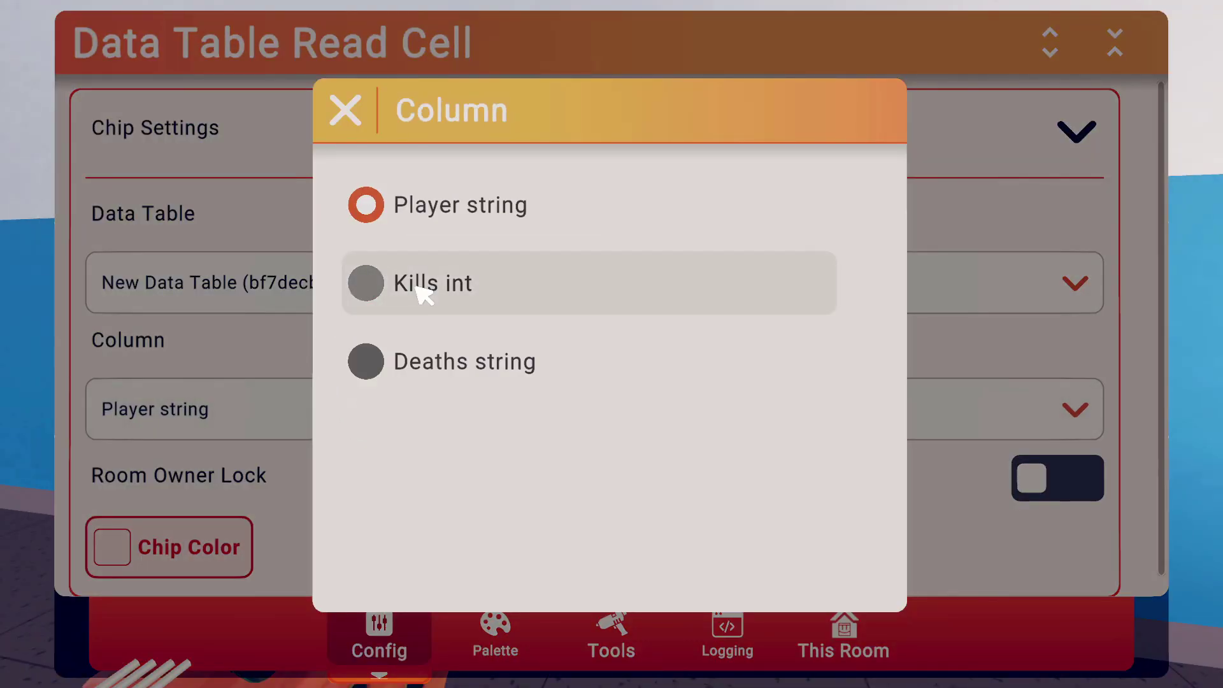
left_click(423, 293)
left_click(32, 342)
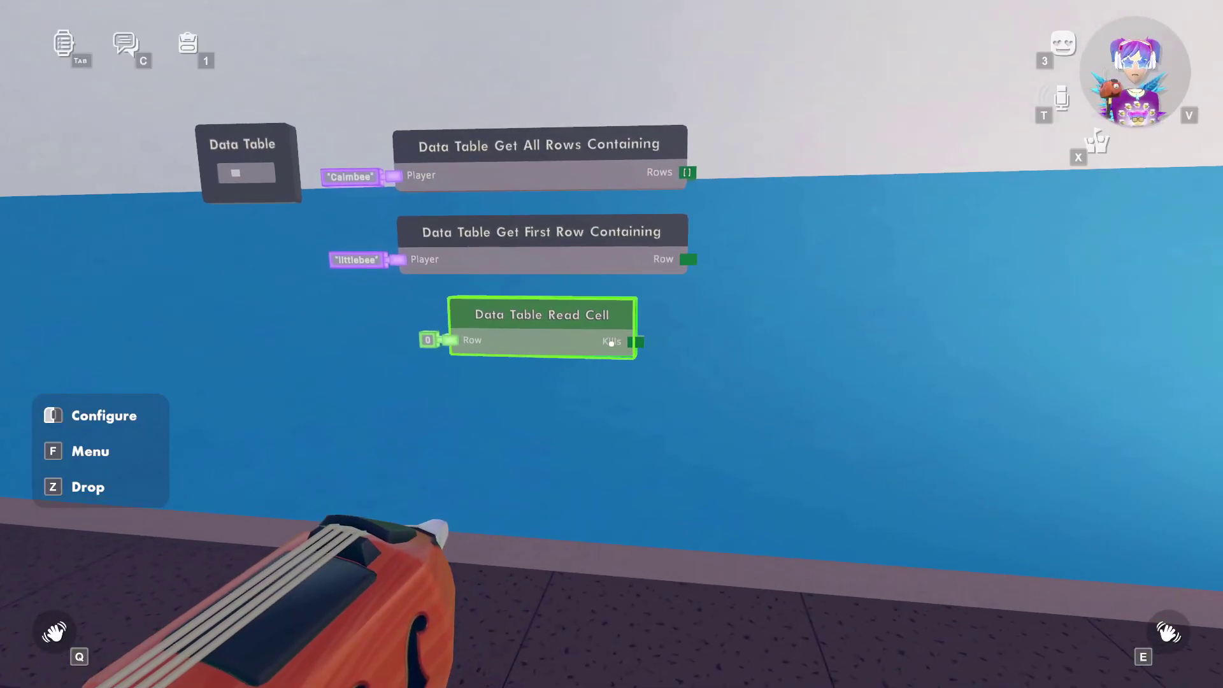
Step: Feed the Read Cell chip's Row input a constant of 1
left_click(611, 344)
left_click(611, 634)
left_click(10, 270)
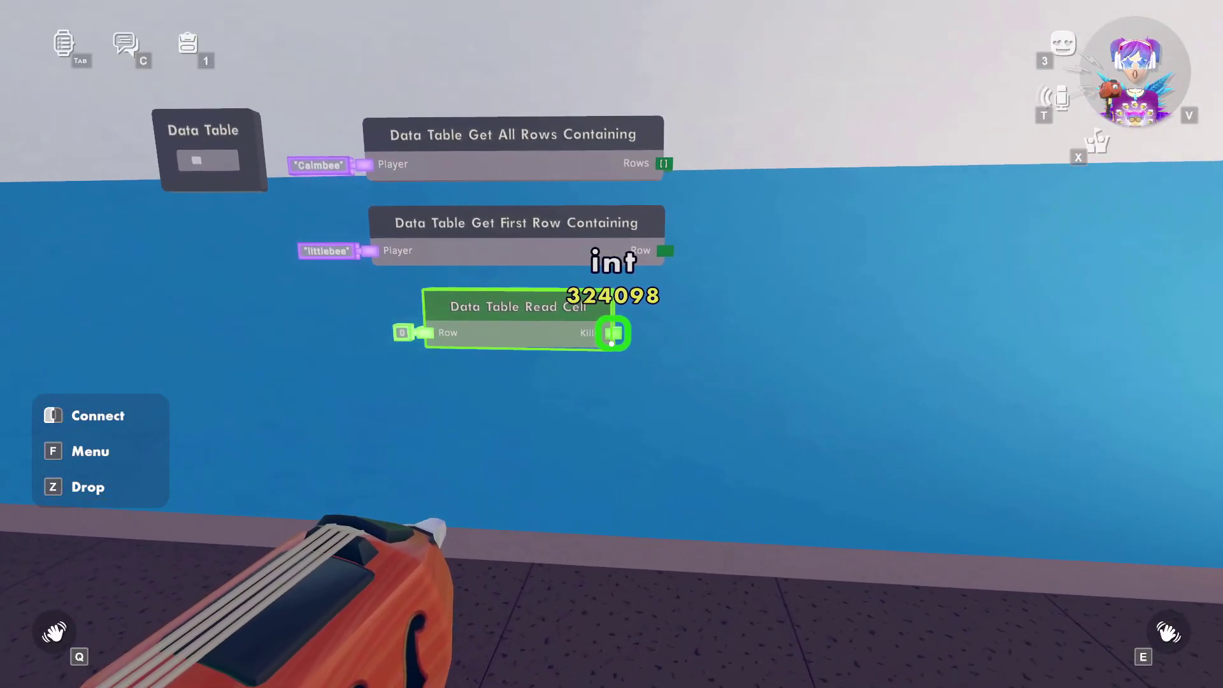
key("f")
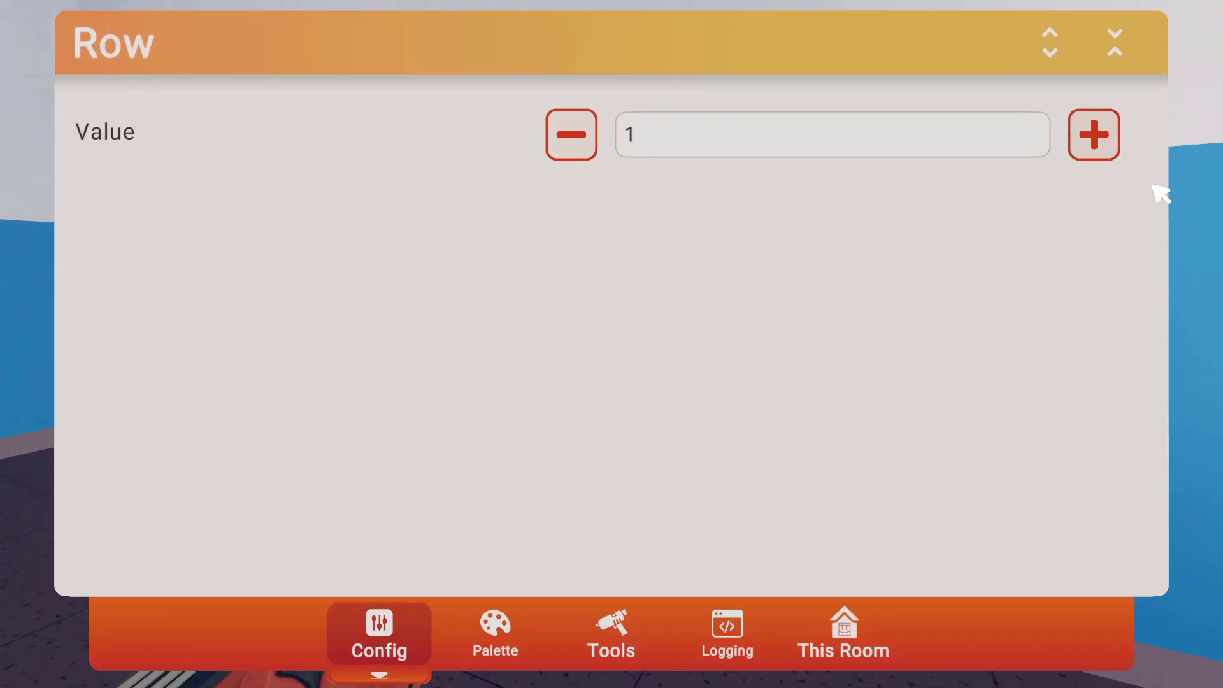
left_click(1185, 210)
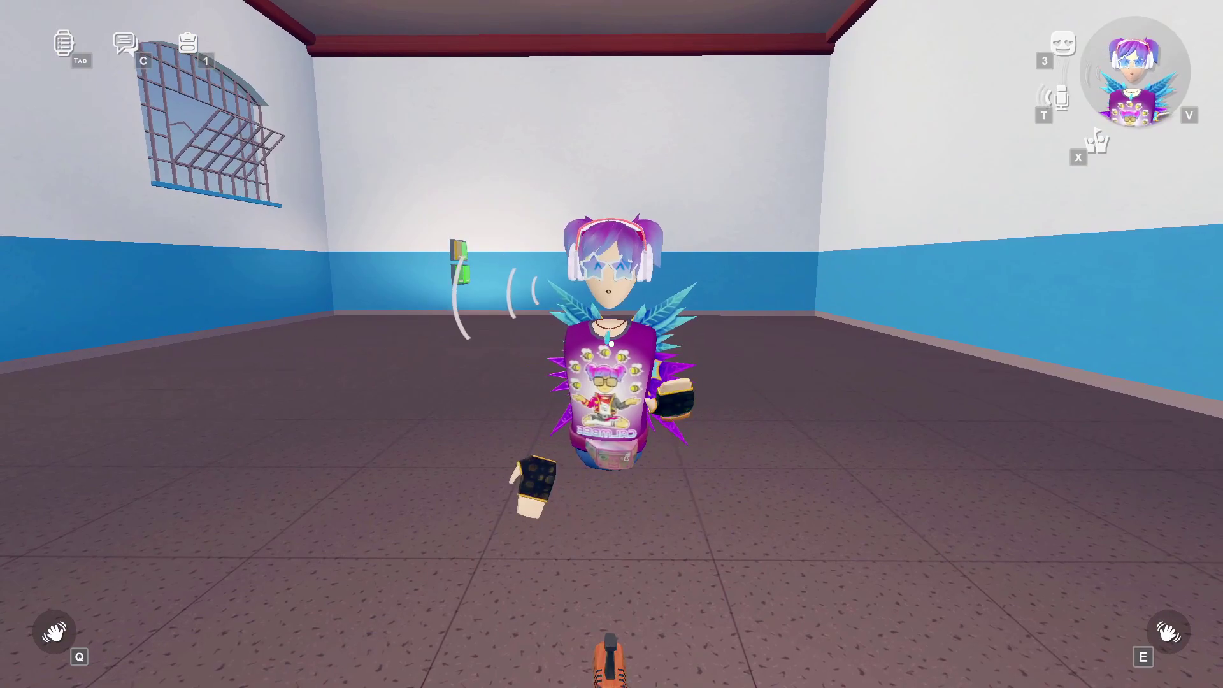
Step: Raise a hand in front of the mirror and wave to sign off
key("e")
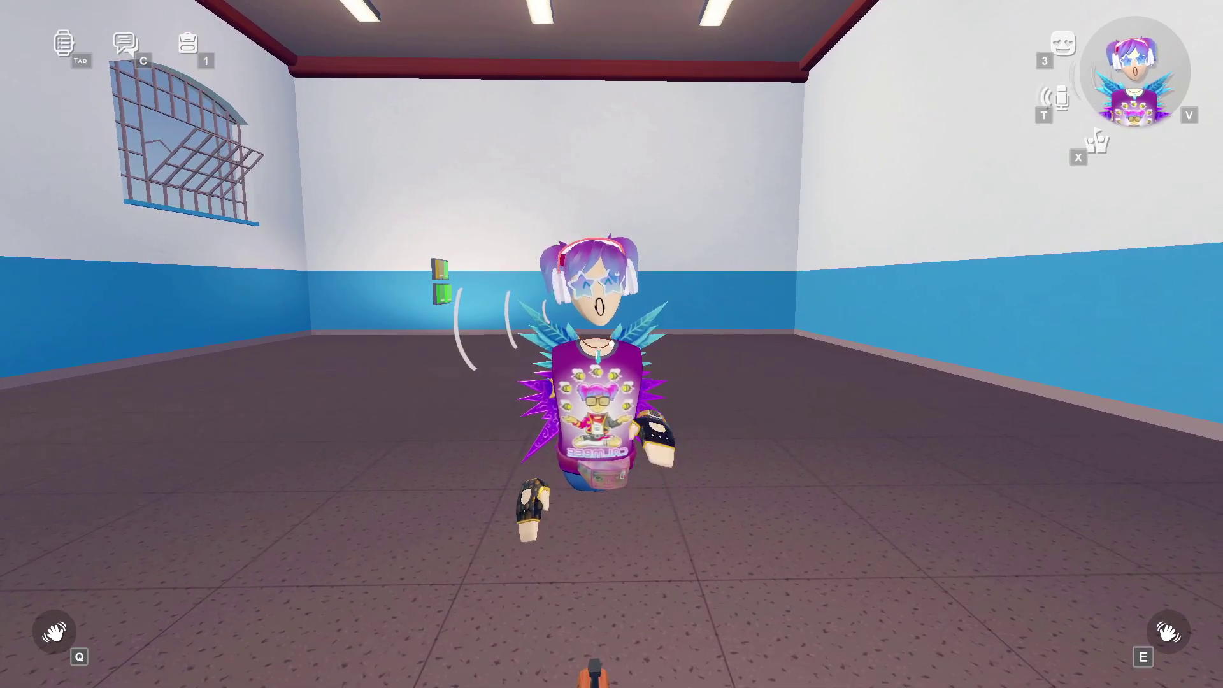
key("e")
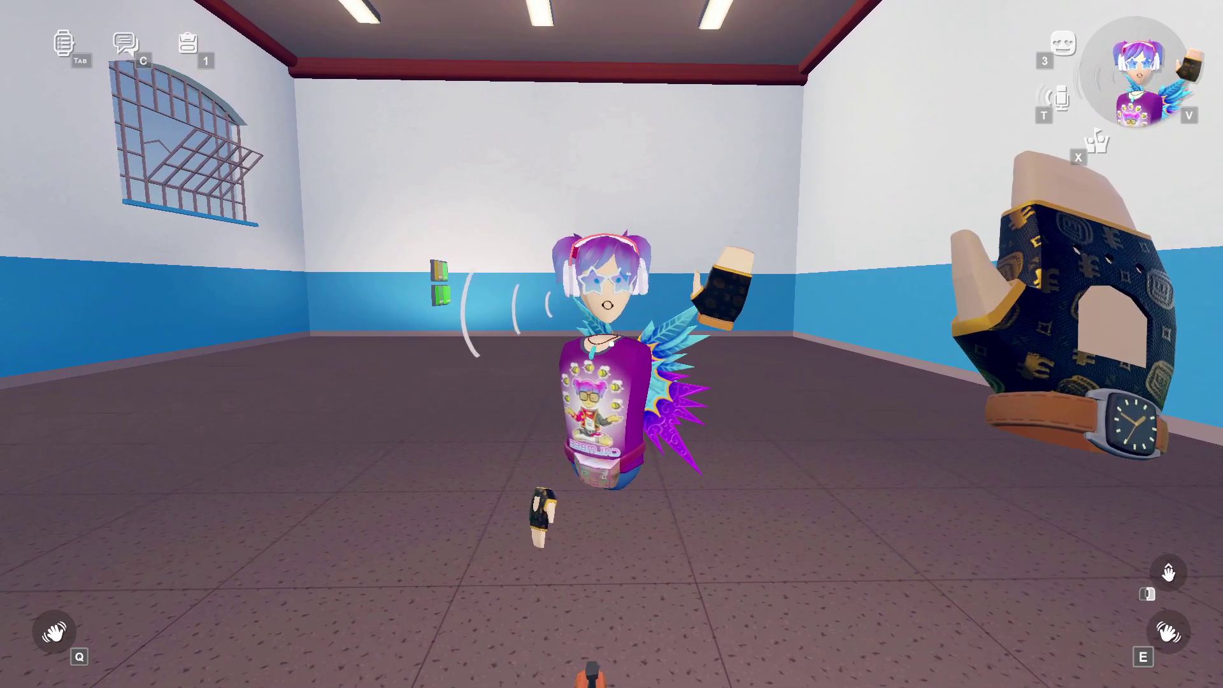